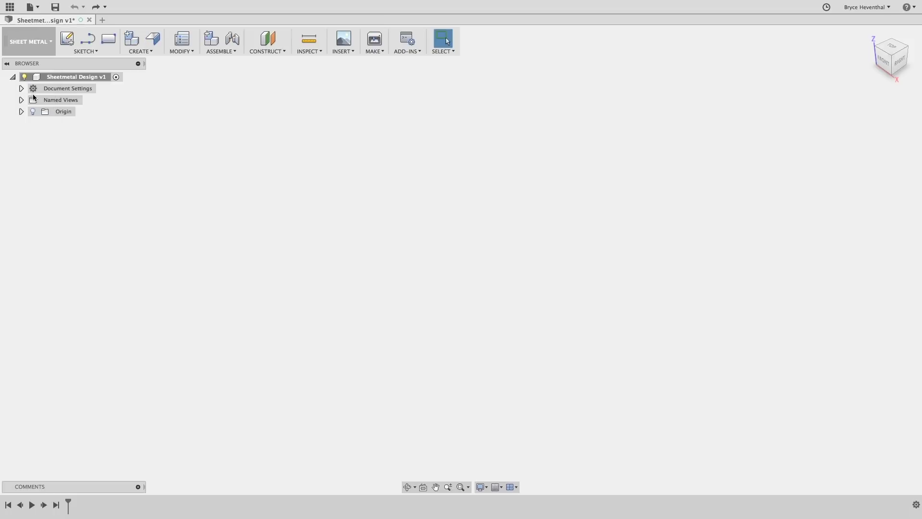
Create an empty sheet metal component named Base using the Aluminum (in) library rule
click(67, 38)
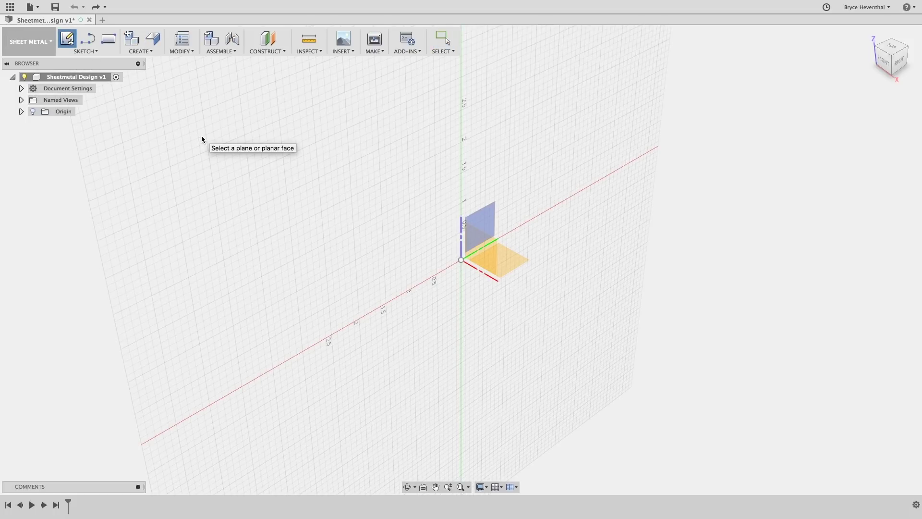
click(213, 43)
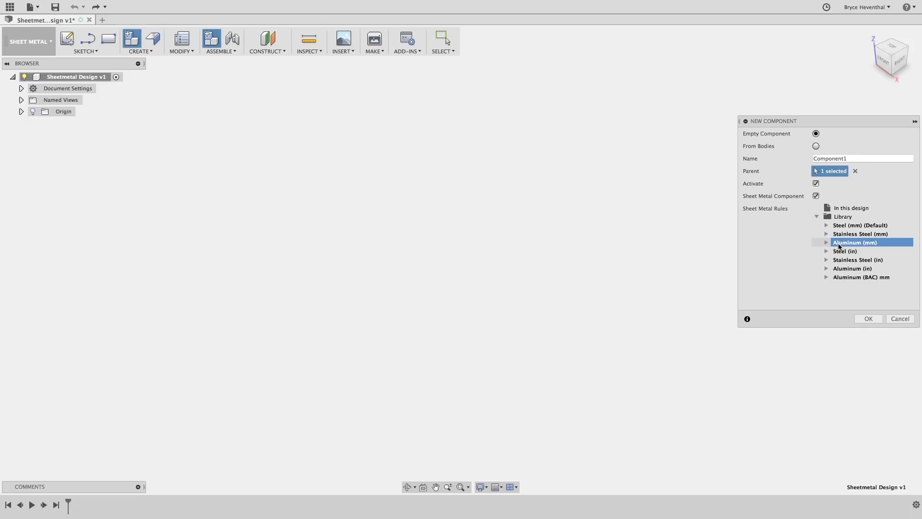
click(840, 270)
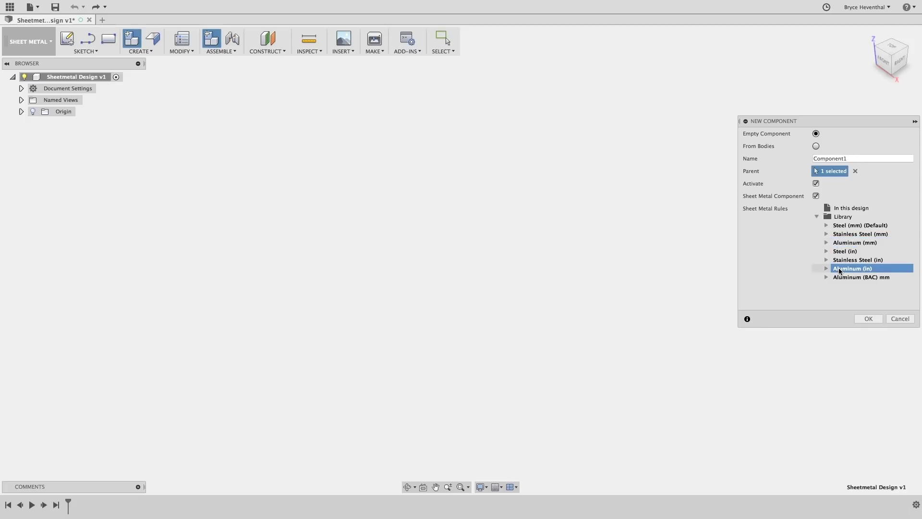
double_click(851, 159)
text(Base)
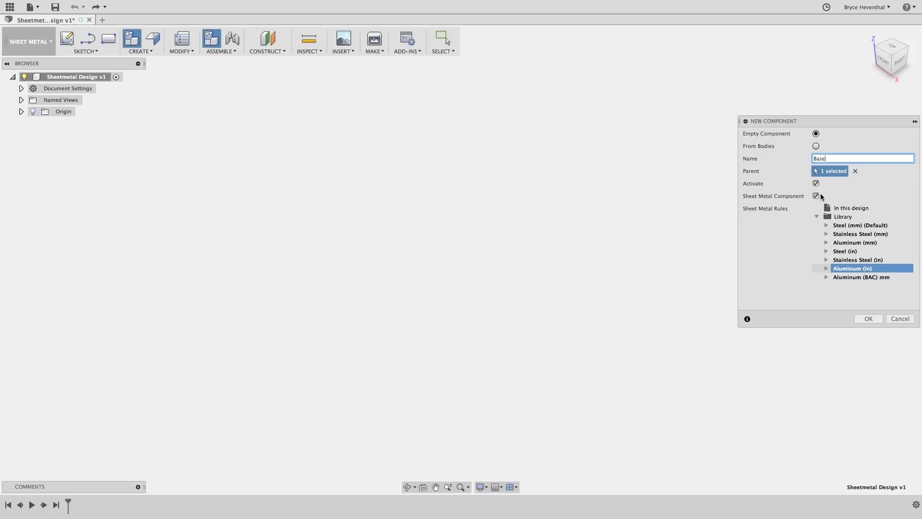
click(867, 319)
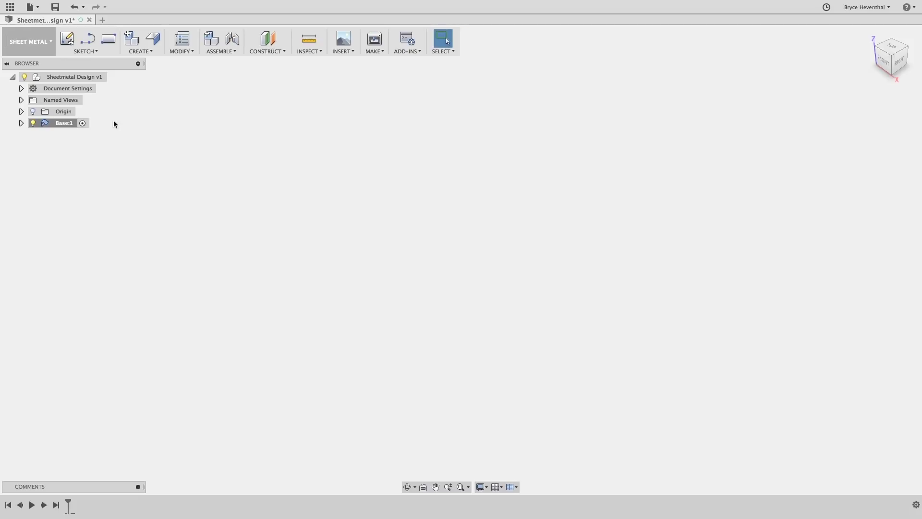
Sketch a horizontal line from the origin and a connected upward-angled line about 1.5 in long on the front plane of Base
click(21, 123)
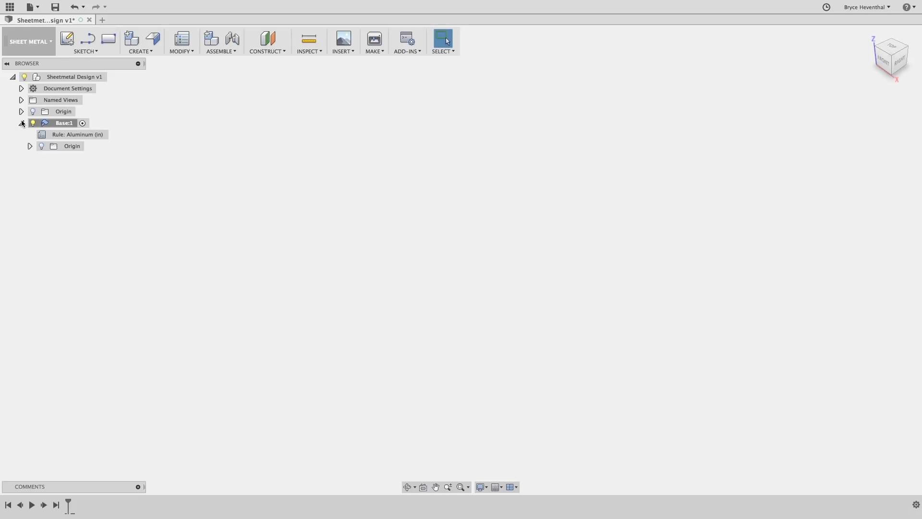
click(87, 39)
click(476, 254)
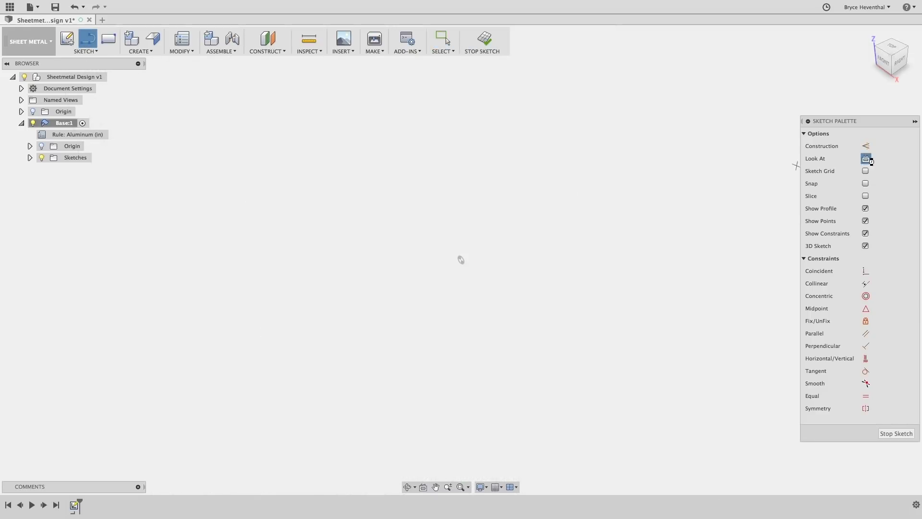
click(461, 259)
click(330, 259)
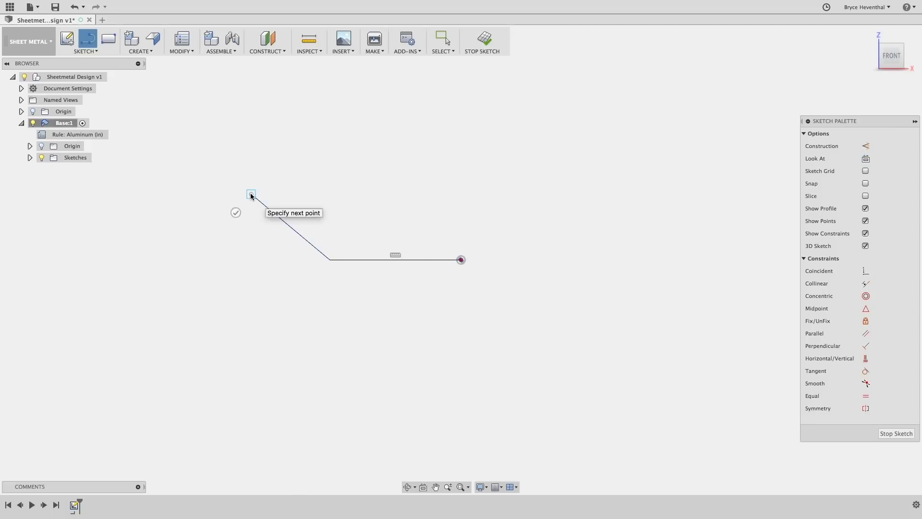
key(Escape)
Dimension the horizontal line at 2 in and the angled line at 1.25 in
key(d)
click(370, 260)
click(372, 299)
text(2)
key(Return)
click(316, 251)
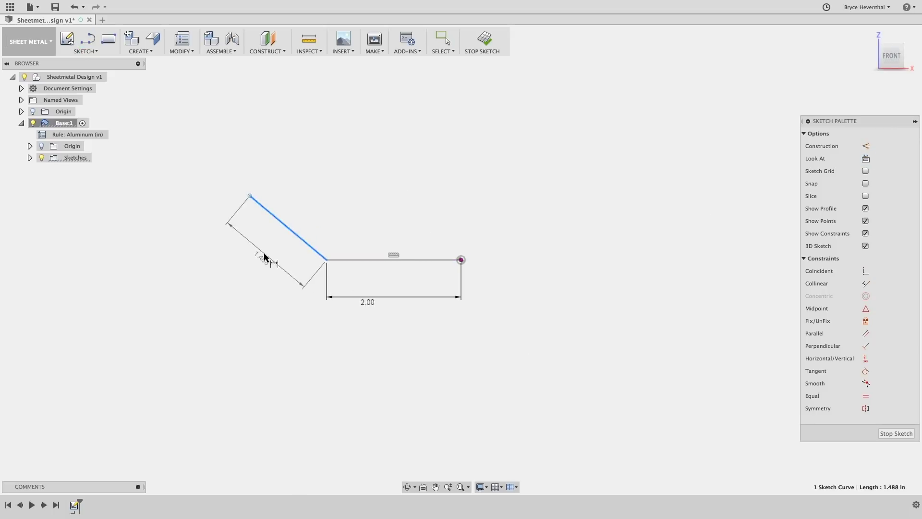
click(269, 257)
text(1.25)
key(Return)
Dimension the angle between the two sketch lines at 125 degrees
click(298, 239)
click(331, 260)
click(351, 238)
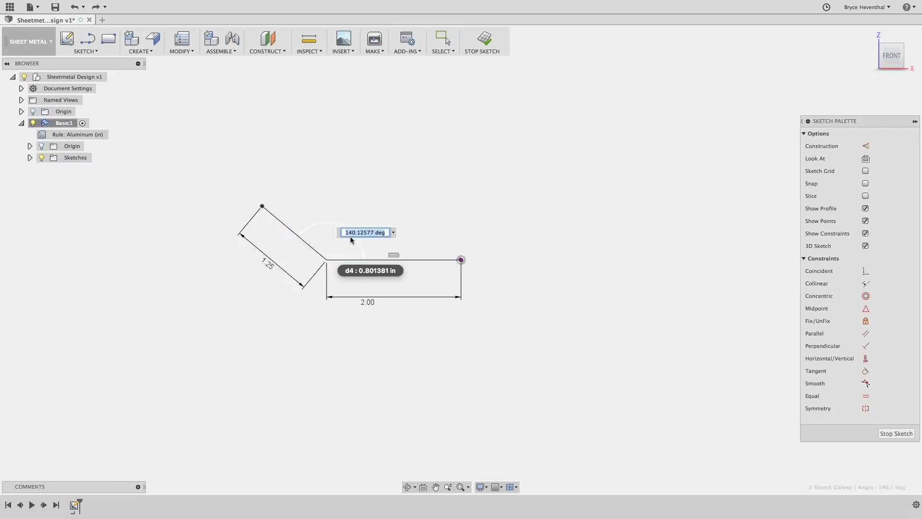
text(125)
key(Return)
Create a flange from the chained open profile with a distance of 1.5 in as a new body
click(160, 40)
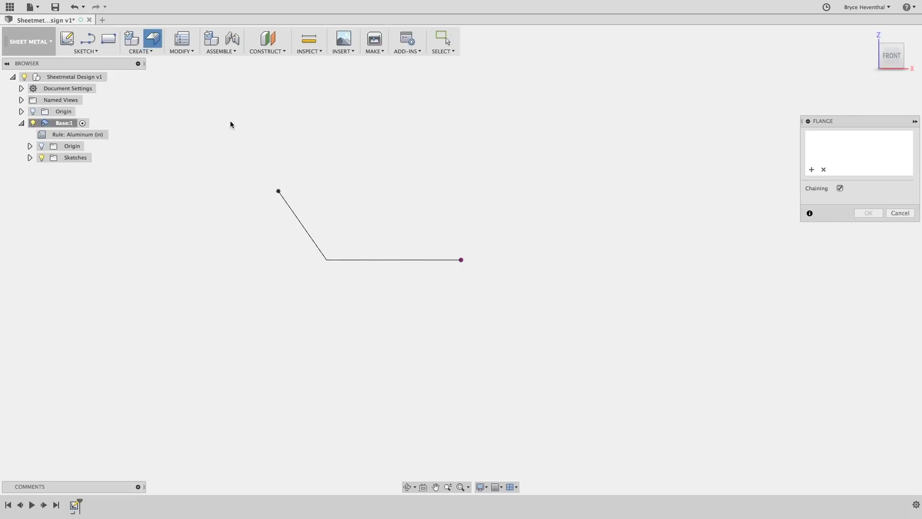
click(290, 203)
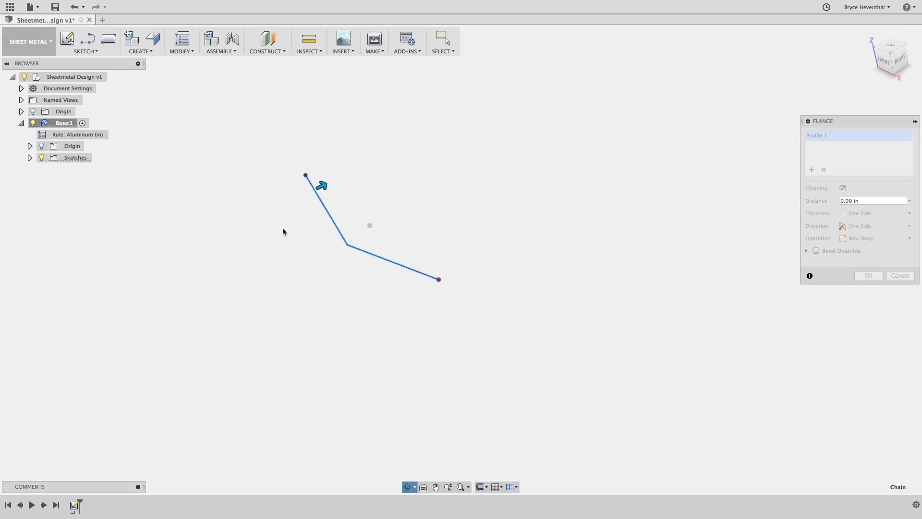
drag(326, 175, 372, 152)
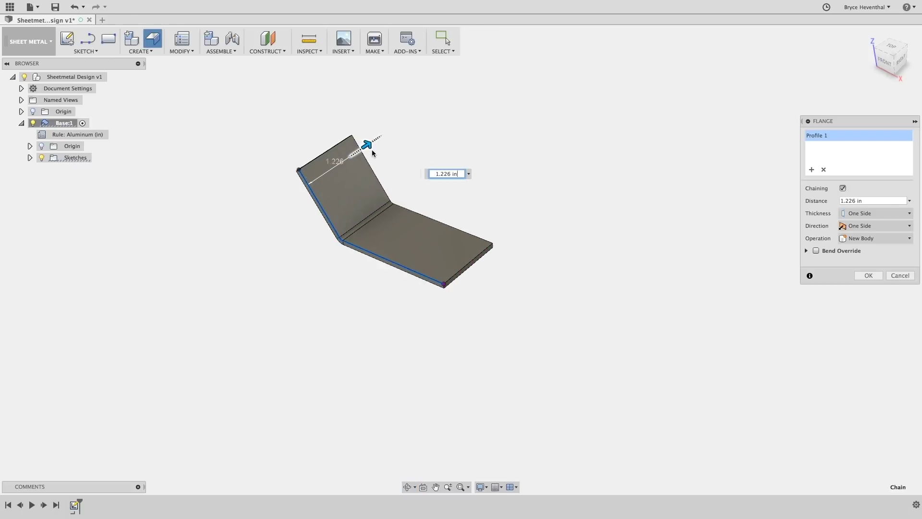
text(1.5)
key(Return)
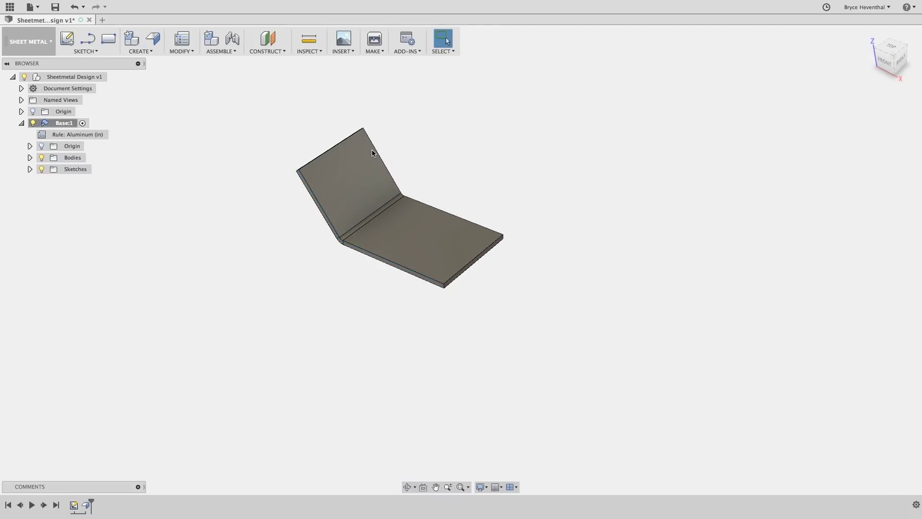
Create a flat pattern of Base with the larger horizontal face as the stationary face, and return to the folded model
scroll(371, 149, up, 5)
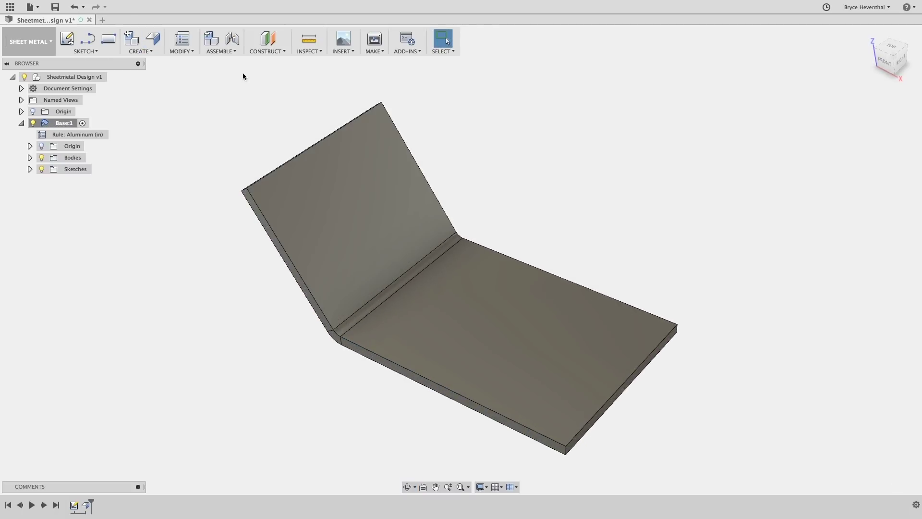
click(192, 52)
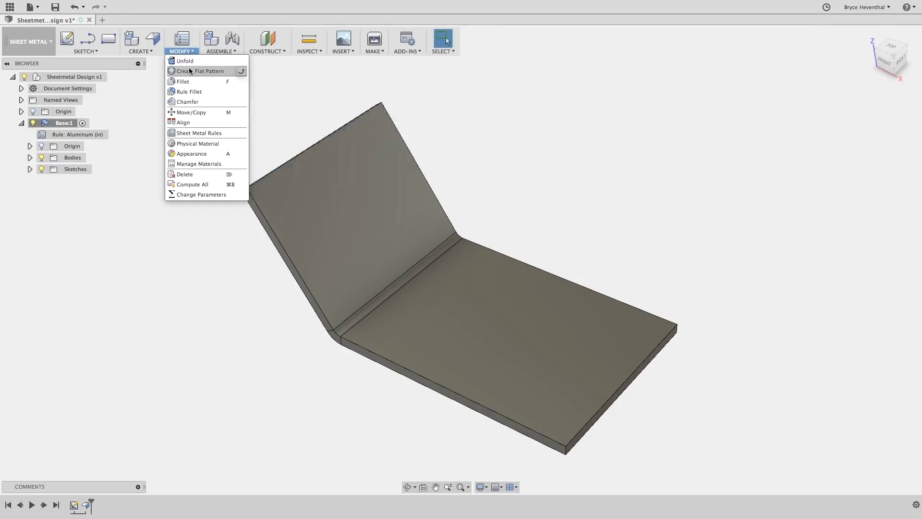
click(189, 68)
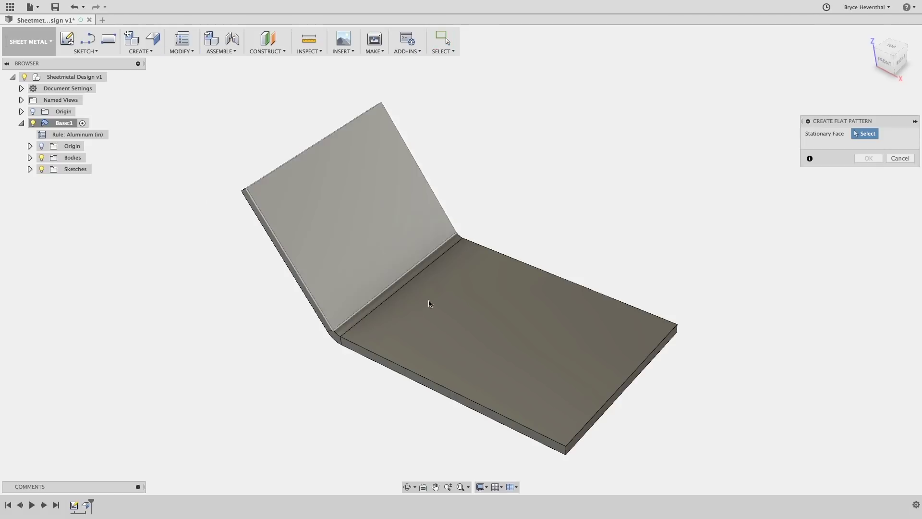
click(477, 341)
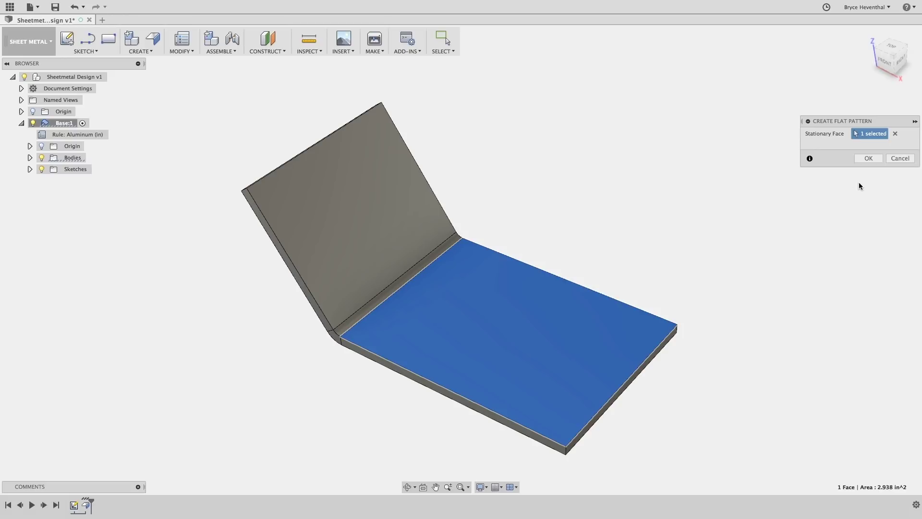
click(868, 159)
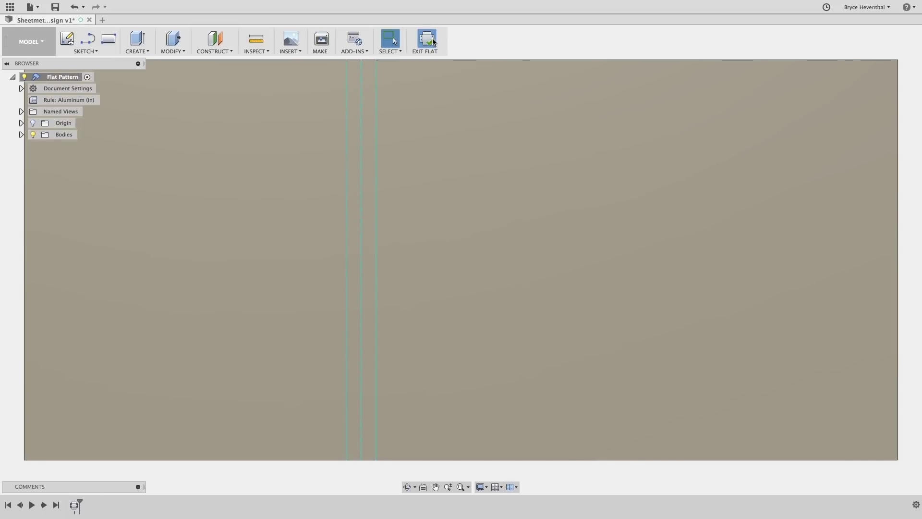
click(427, 40)
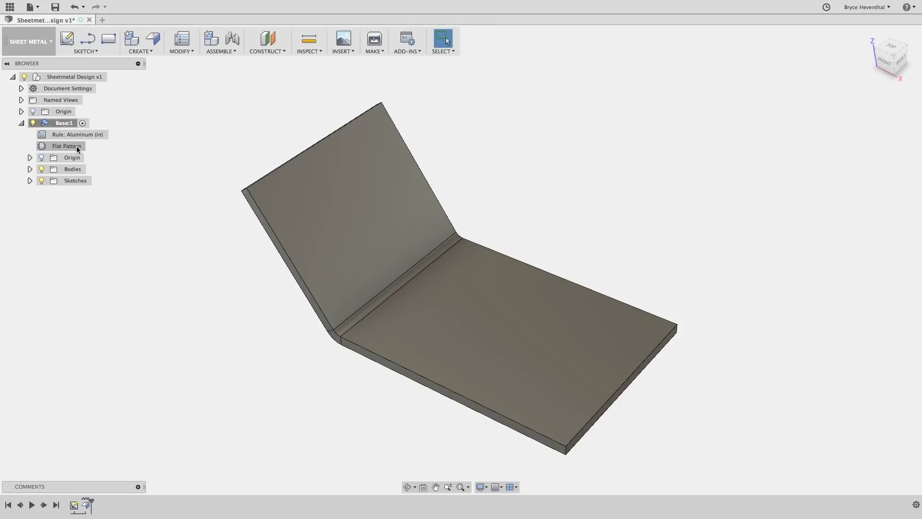
Activate the top-level assembly and create a sheet metal component named Outside Casing with the design's Aluminum (in) rule
click(114, 77)
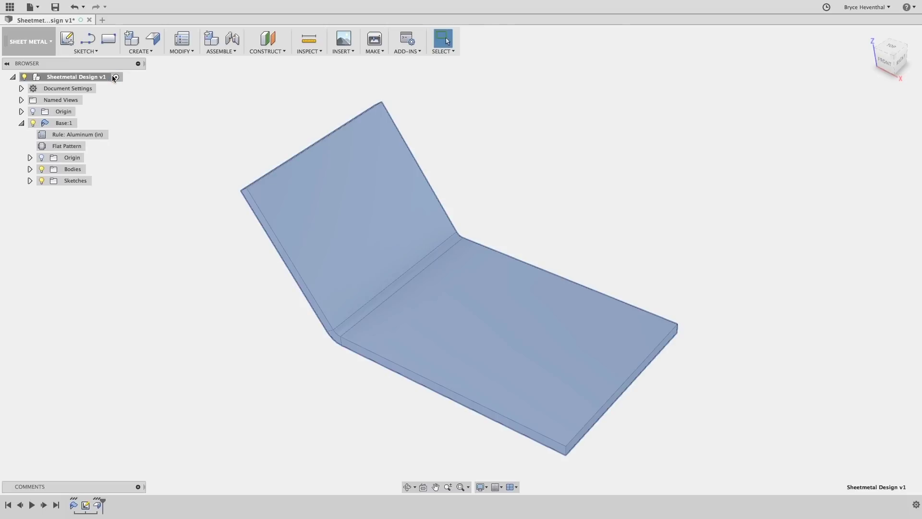
click(132, 42)
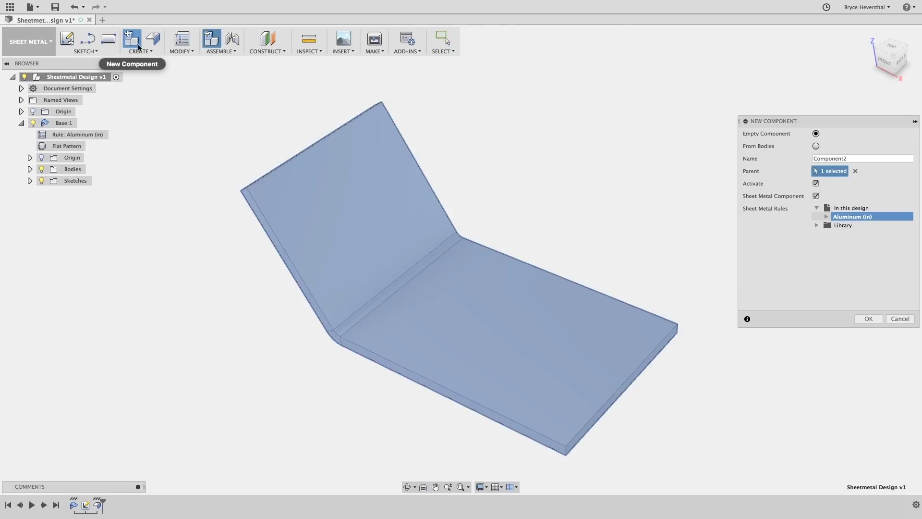
double_click(854, 159)
text(O)
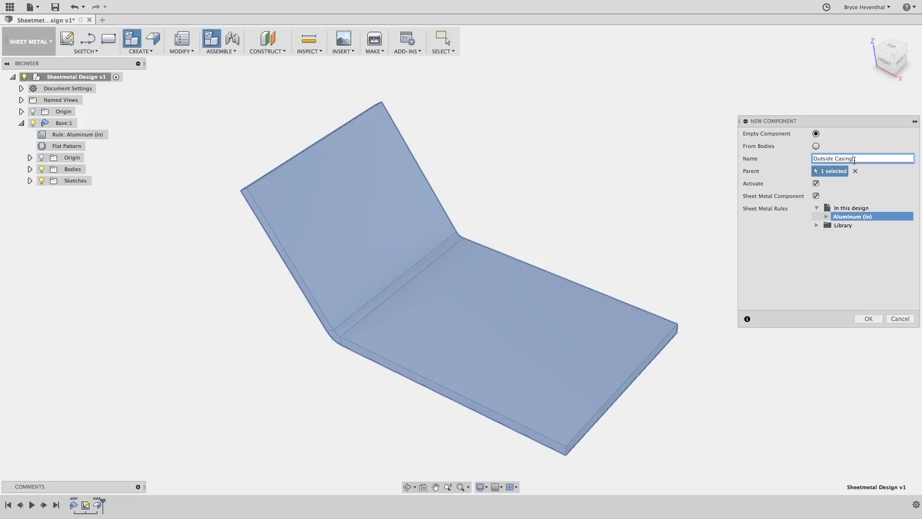
text(utside Casing)
key(Return)
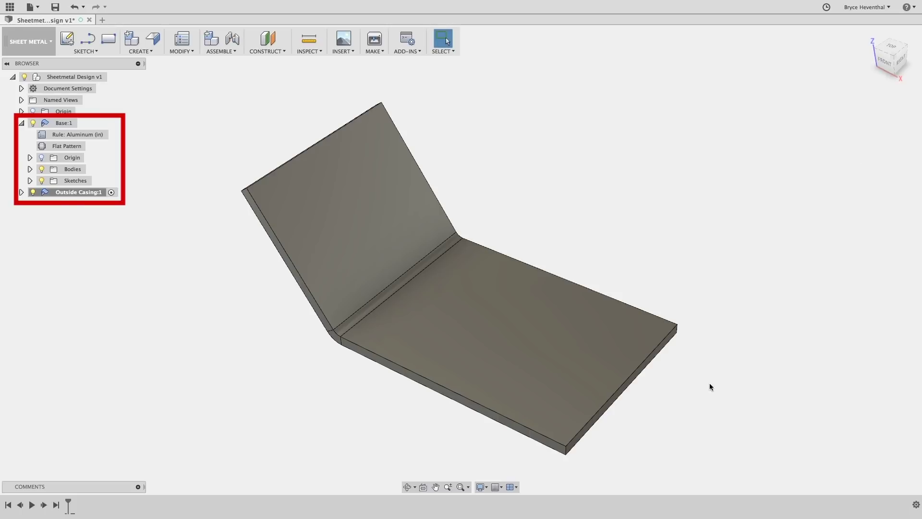
Sketch a rectangle on the underside of the Base's horizontal flange, spanning the face between diagonally opposite corners
shift+middle_drag(673, 414, 666, 340)
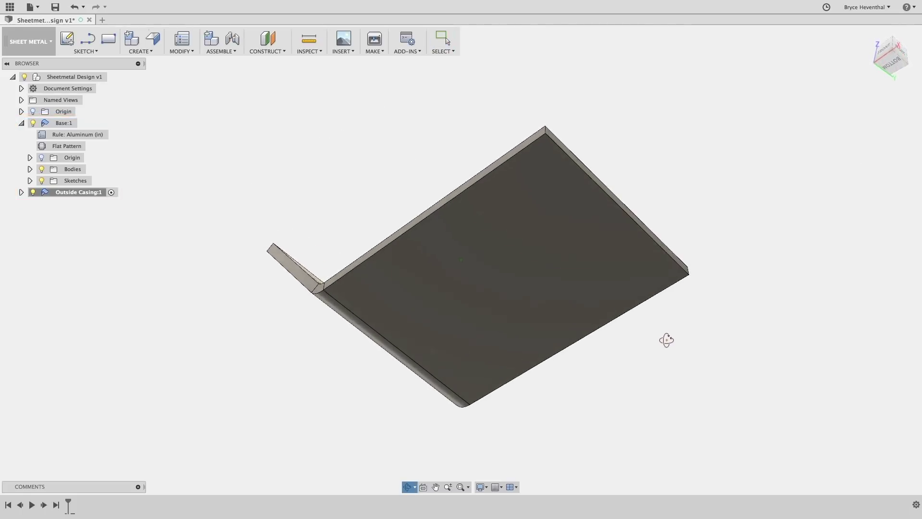
click(566, 290)
right_click(565, 290)
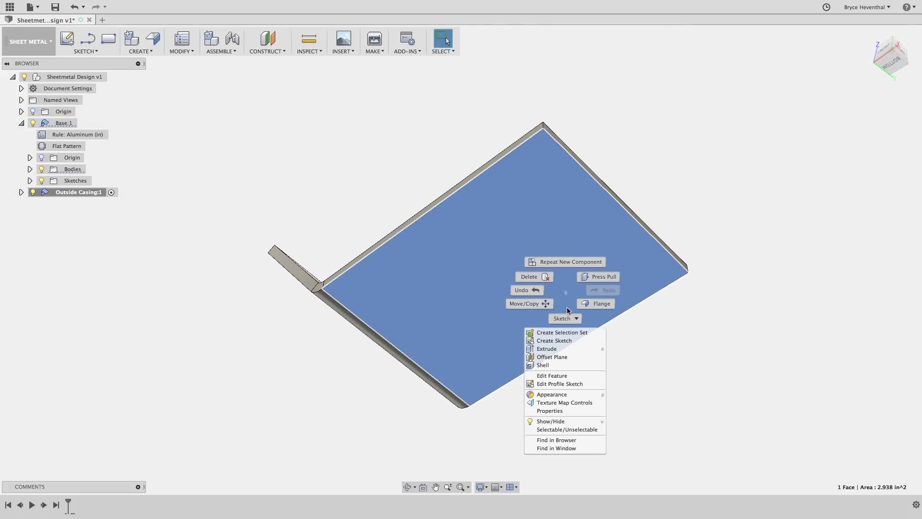
click(554, 340)
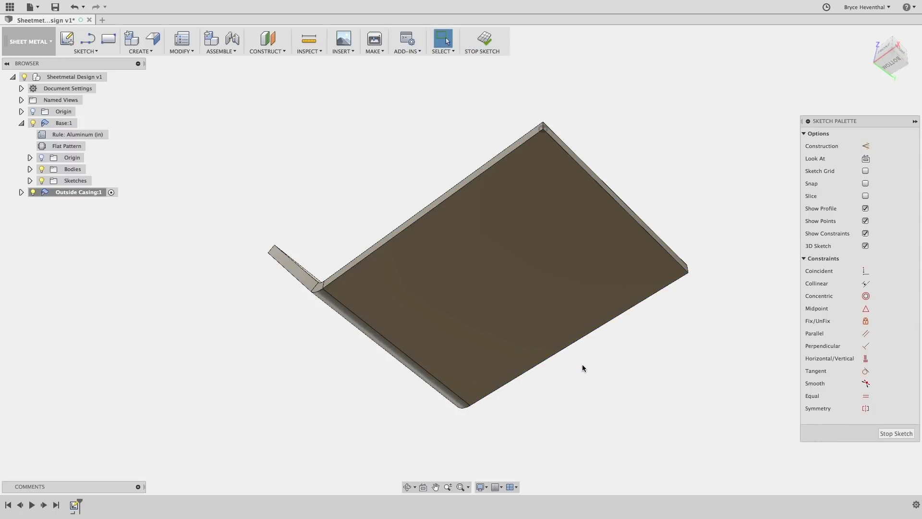
key(s)
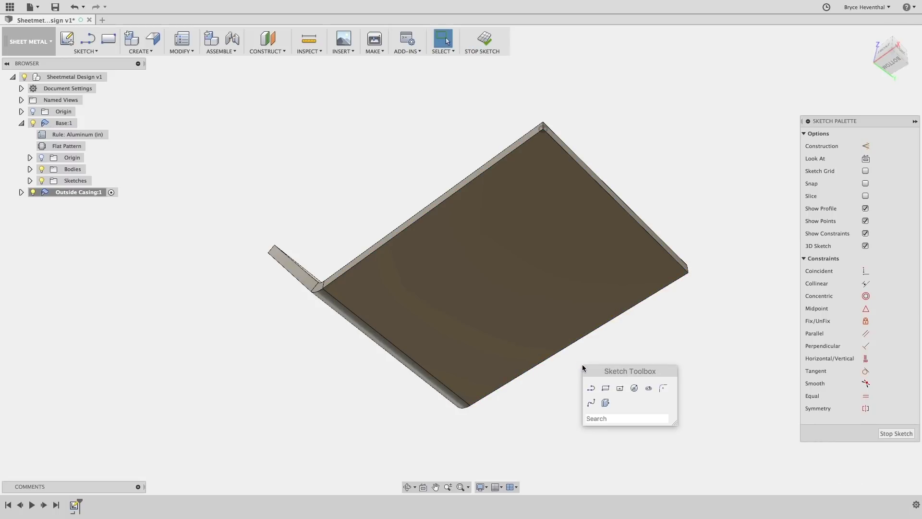
click(606, 389)
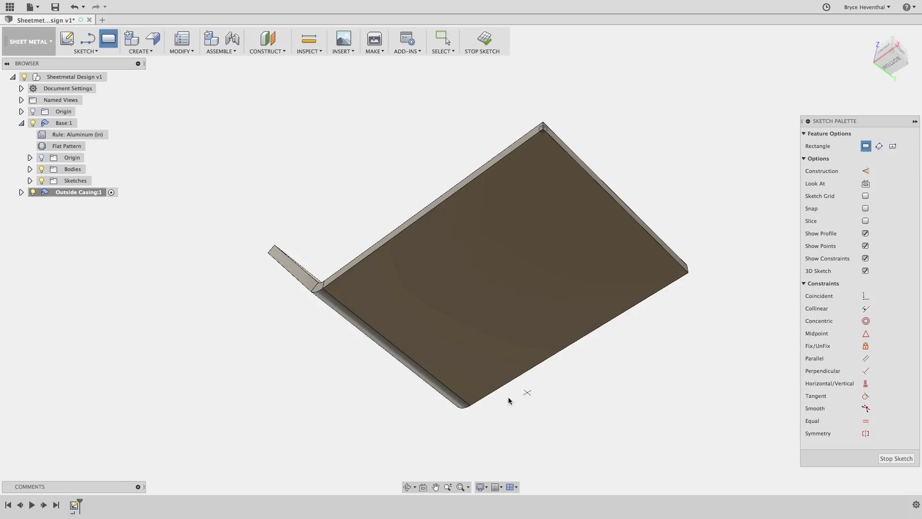
click(471, 406)
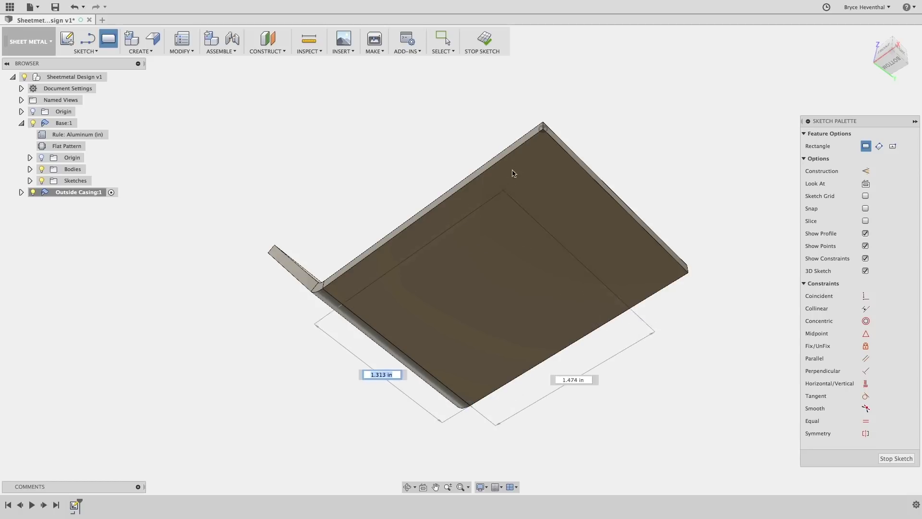
click(542, 127)
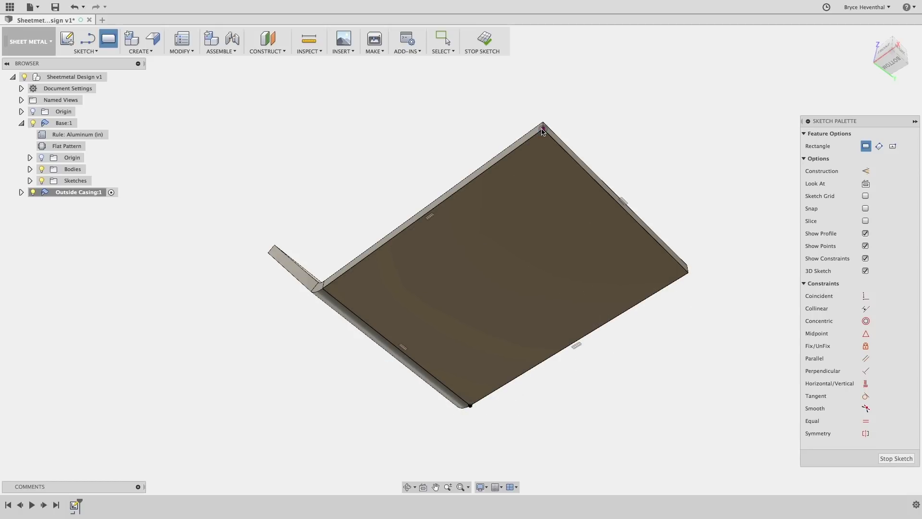
Create a flange from the rectangle profile with thickness on One Side, away from the Base, as a new body
click(154, 45)
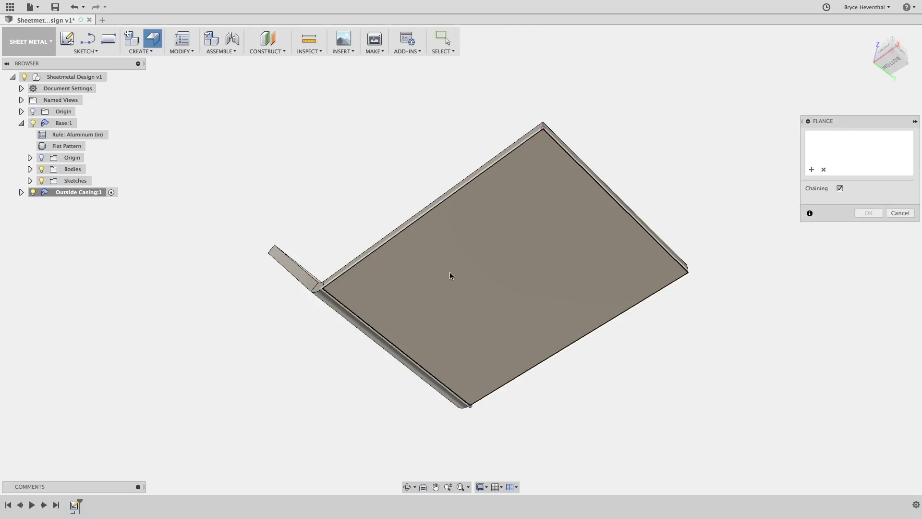
click(450, 272)
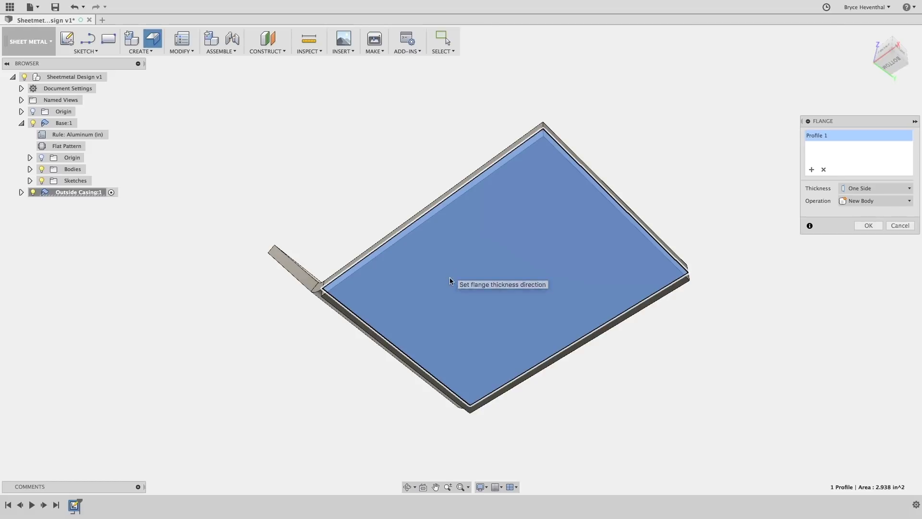
shift+middle_drag(450, 277, 450, 321)
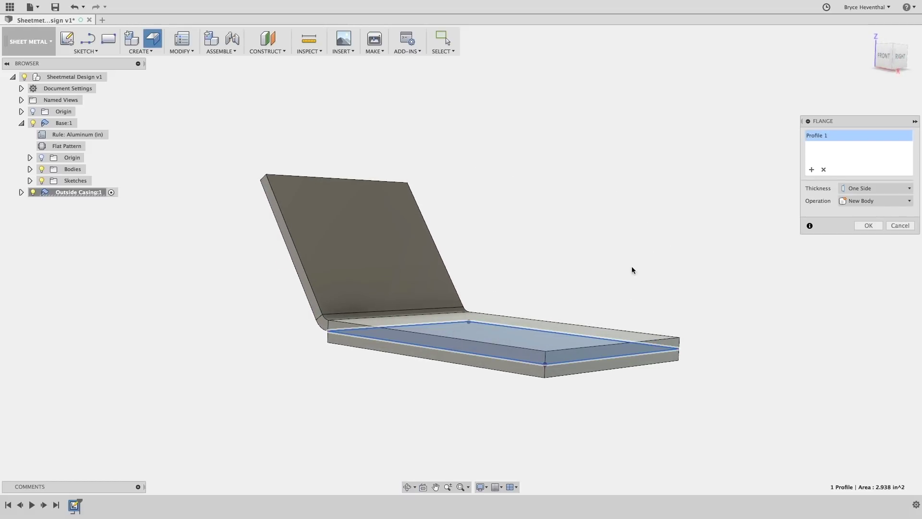
click(837, 190)
click(865, 210)
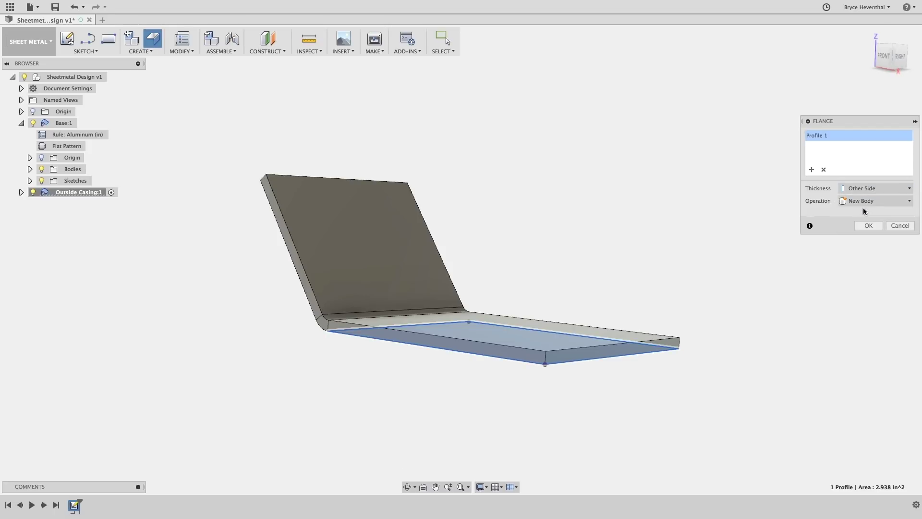
click(866, 192)
click(866, 201)
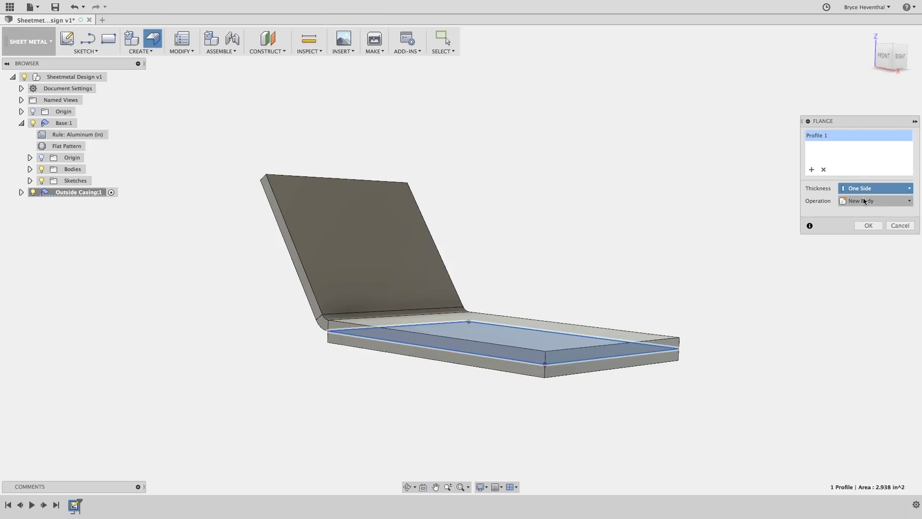
click(863, 227)
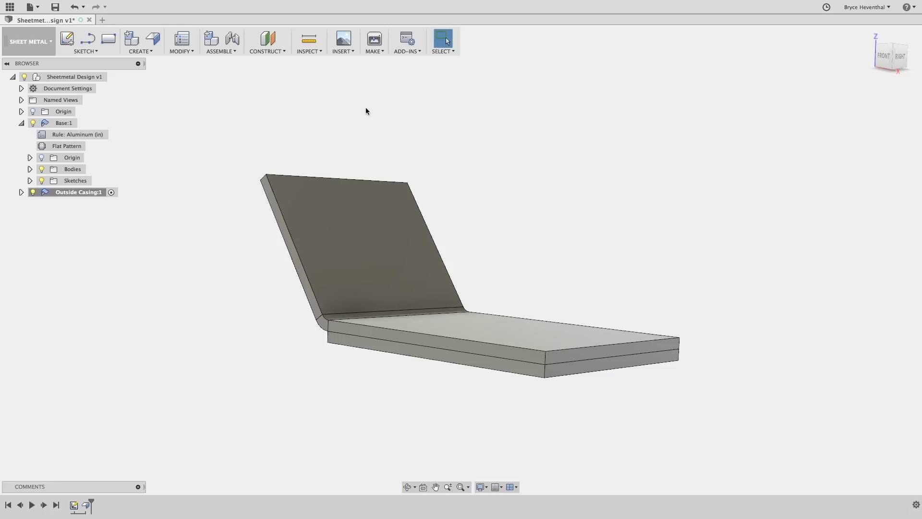
Start a flange on the Outside Casing plate's three lower edges away from the Base's bend, flipped upward and about 0.93 in high
click(152, 38)
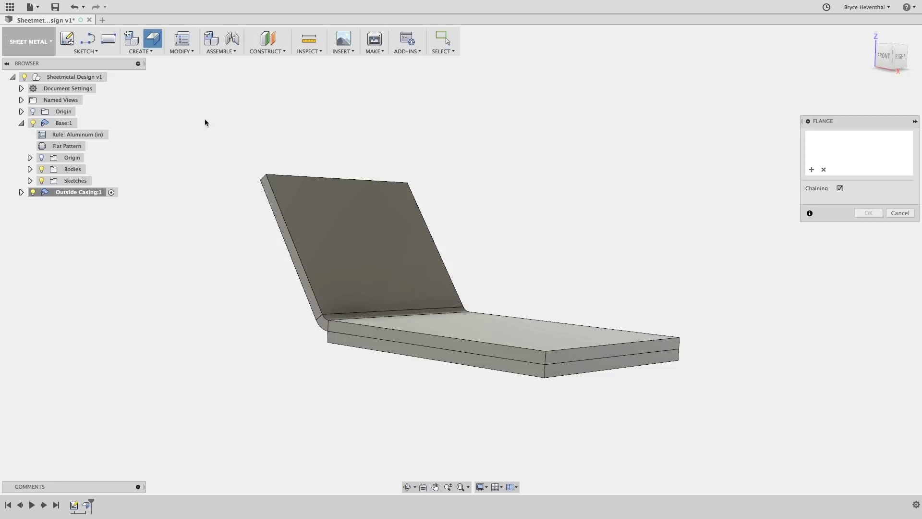
click(348, 346)
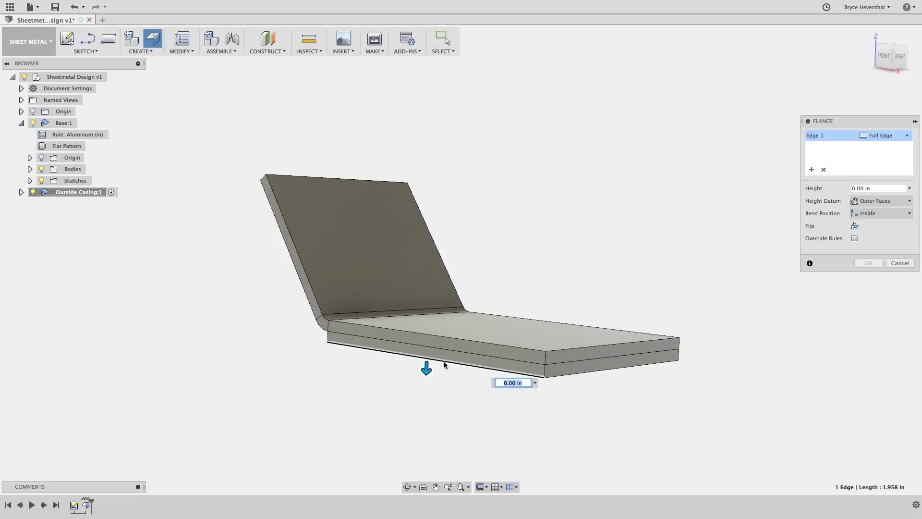
click(583, 376)
shift+middle_drag(610, 371, 525, 350)
click(525, 350)
shift+middle_drag(539, 269, 523, 381)
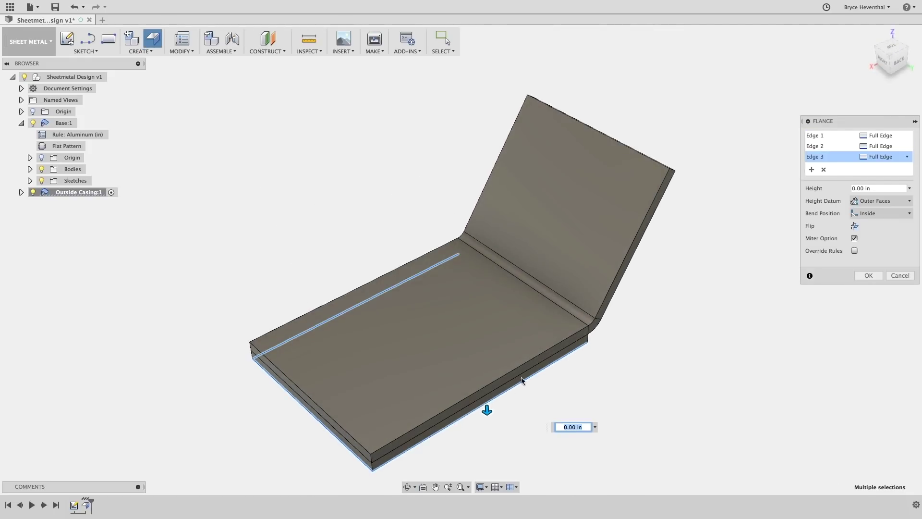
drag(488, 410, 481, 308)
click(855, 226)
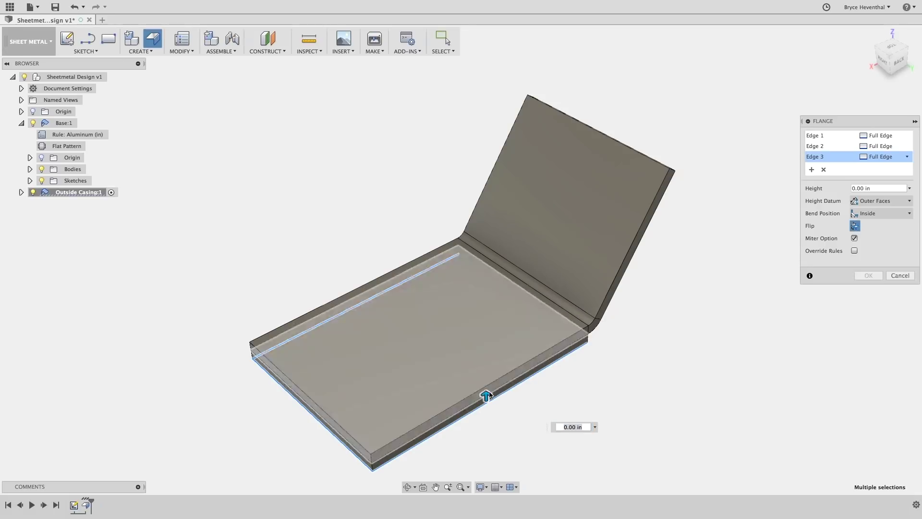
drag(487, 393, 478, 290)
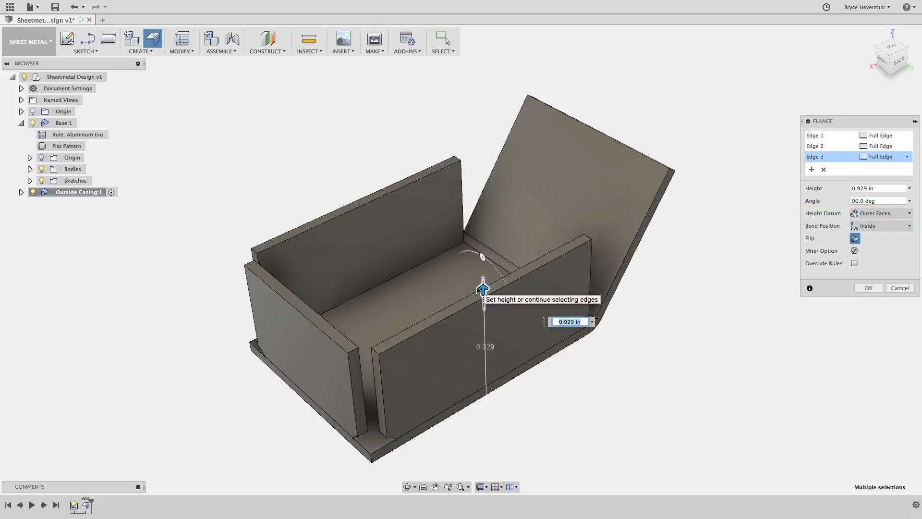
Set the three edge flanges' bend position to Adjacent and their height to 1 in
scroll(371, 467, up, 3)
scroll(371, 468, up, 3)
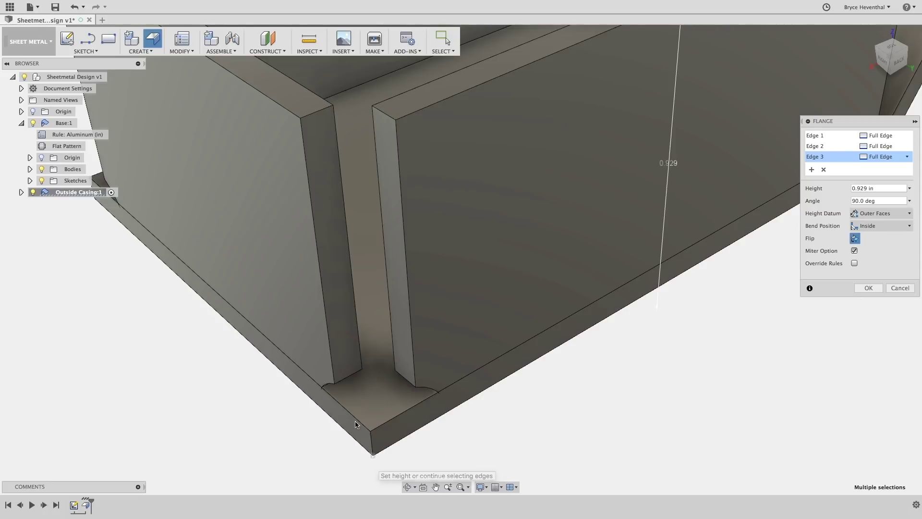
scroll(359, 426, up, 2)
scroll(447, 435, up, 2)
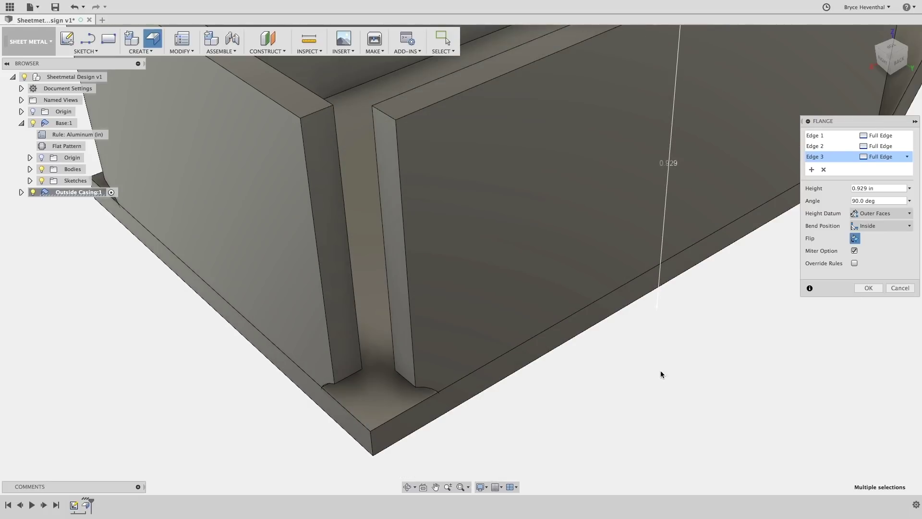
click(893, 231)
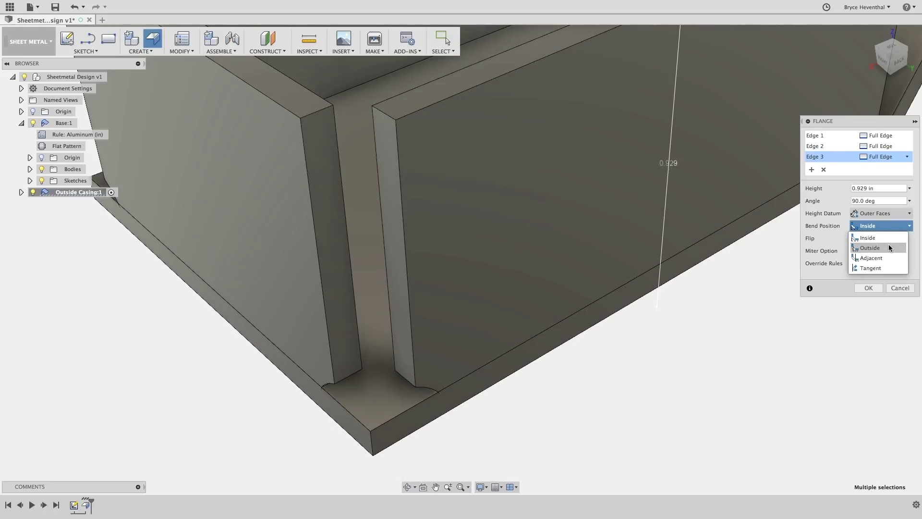
click(889, 248)
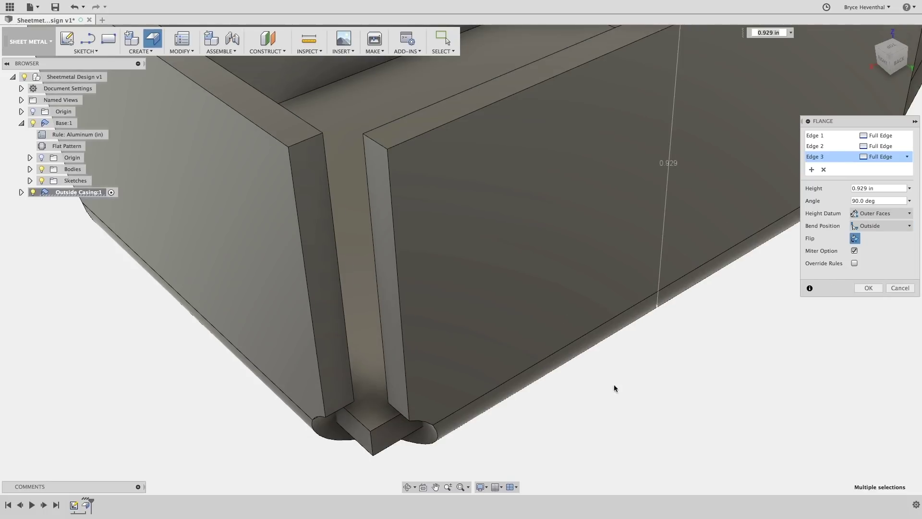
shift+middle_drag(614, 387, 700, 310)
click(867, 226)
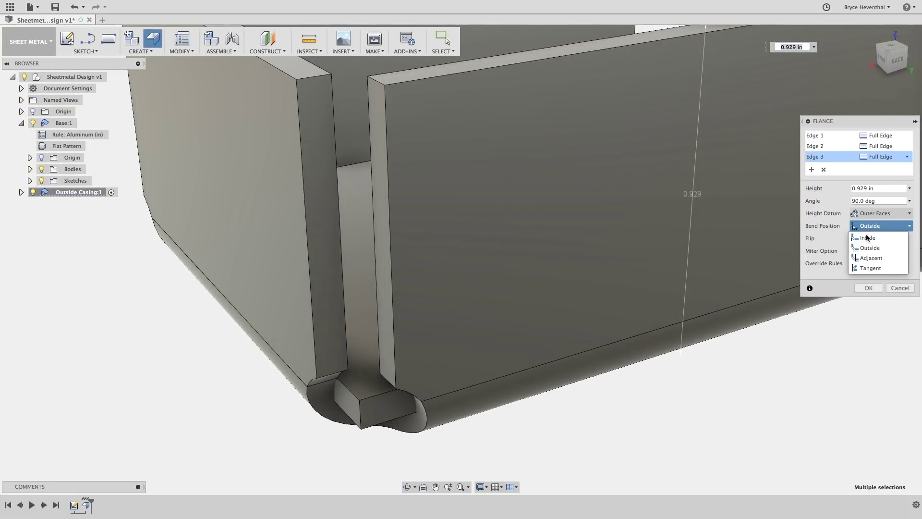
click(870, 258)
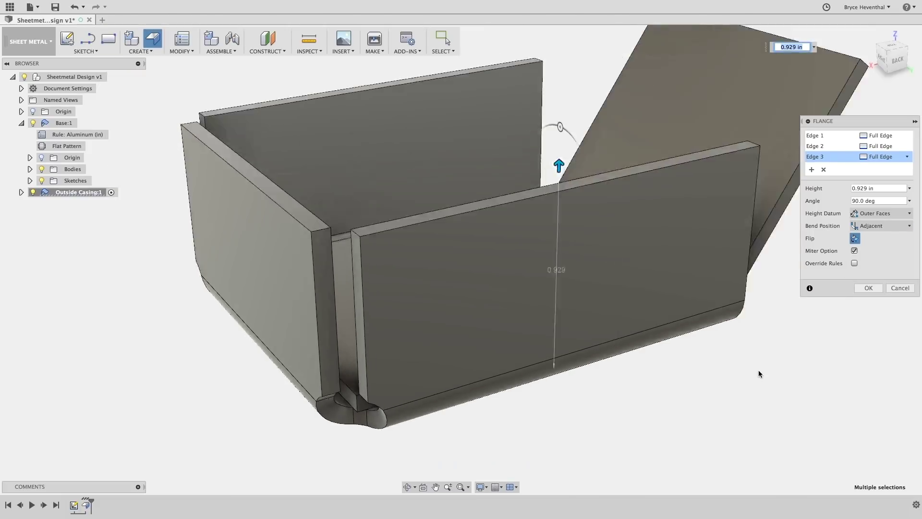
click(887, 189)
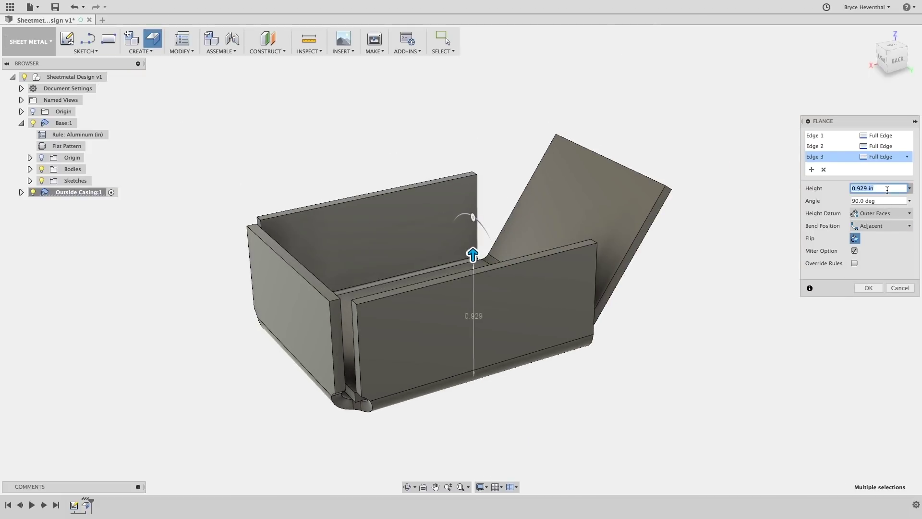
text(1)
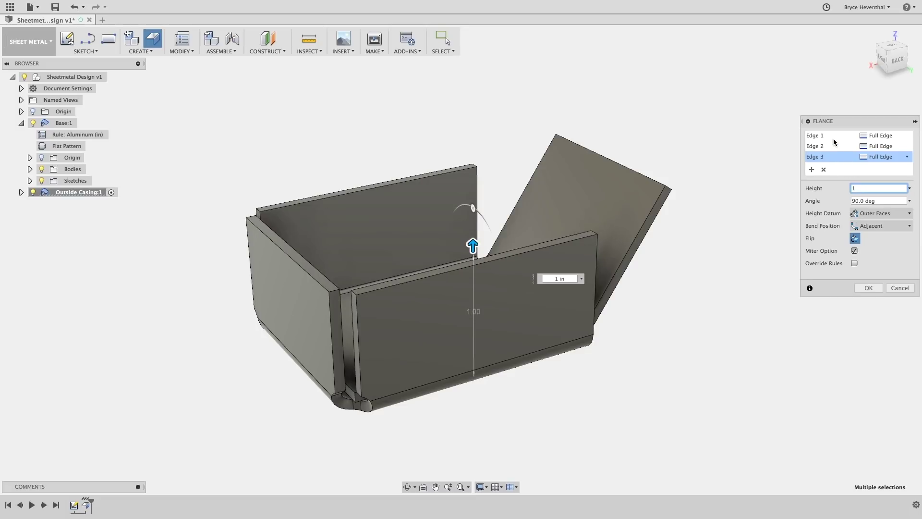
Set the width of the Edge 3 flange to Two Side with Distance1 at 0
click(898, 157)
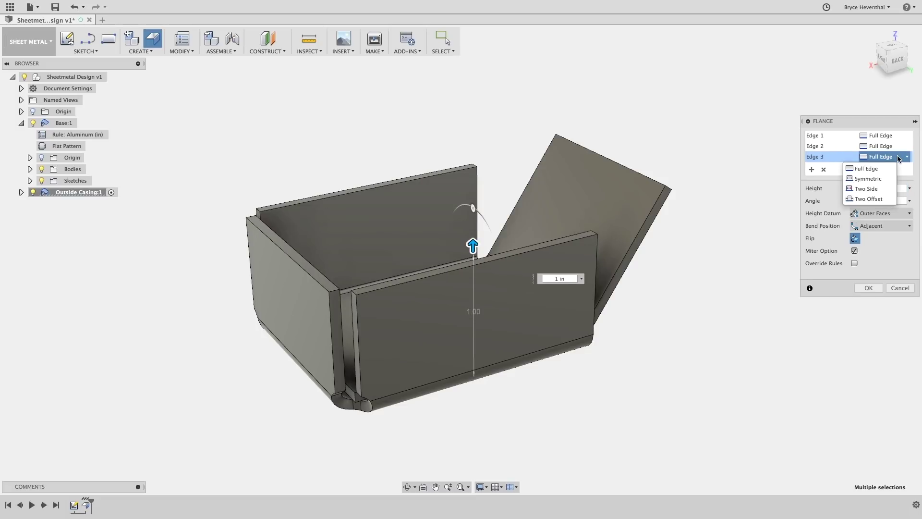
click(875, 188)
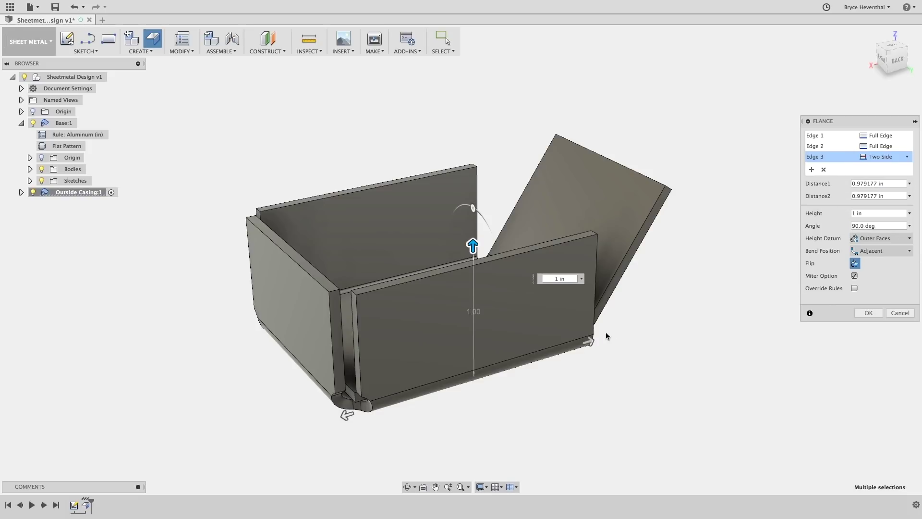
drag(590, 341, 559, 350)
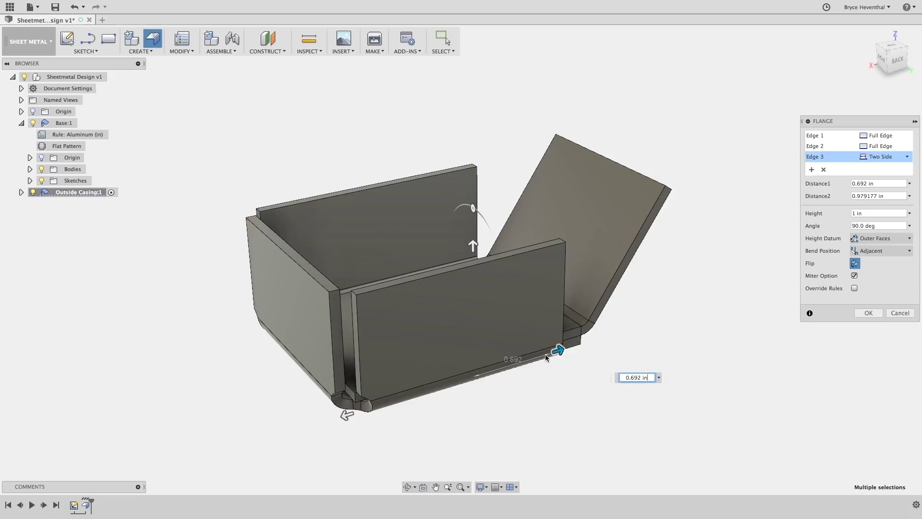
drag(558, 350, 481, 379)
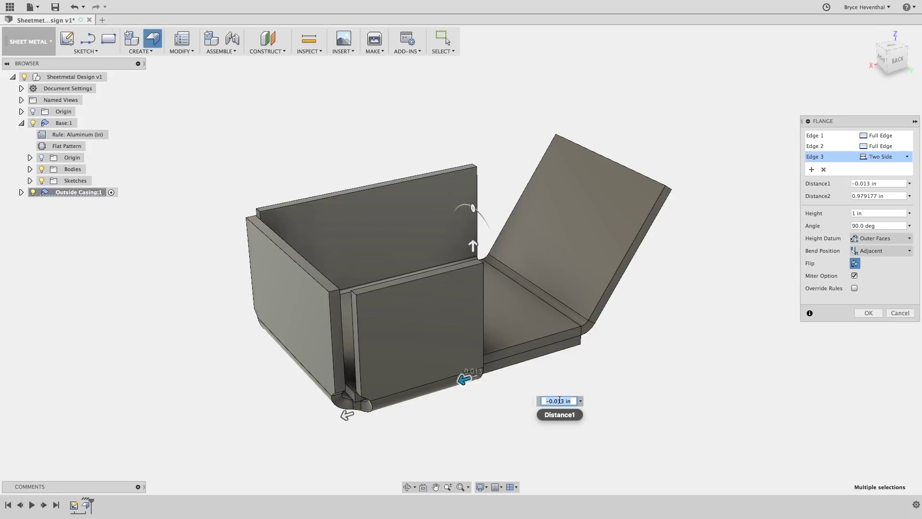
text(0)
key(Return)
Set the Edge 1 flange's width to Two Offset with Offset 2 at -1 in, and complete the flanges
shift+middle_drag(431, 316, 412, 360)
click(882, 138)
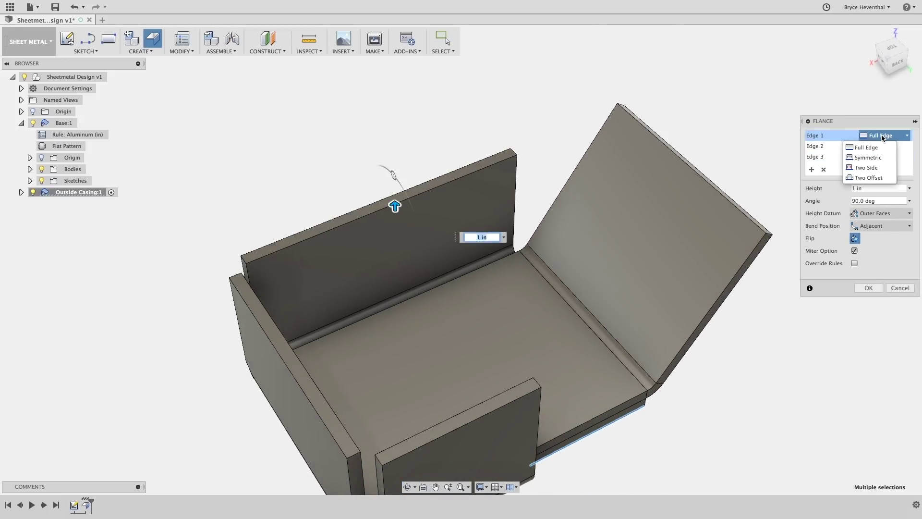
click(882, 182)
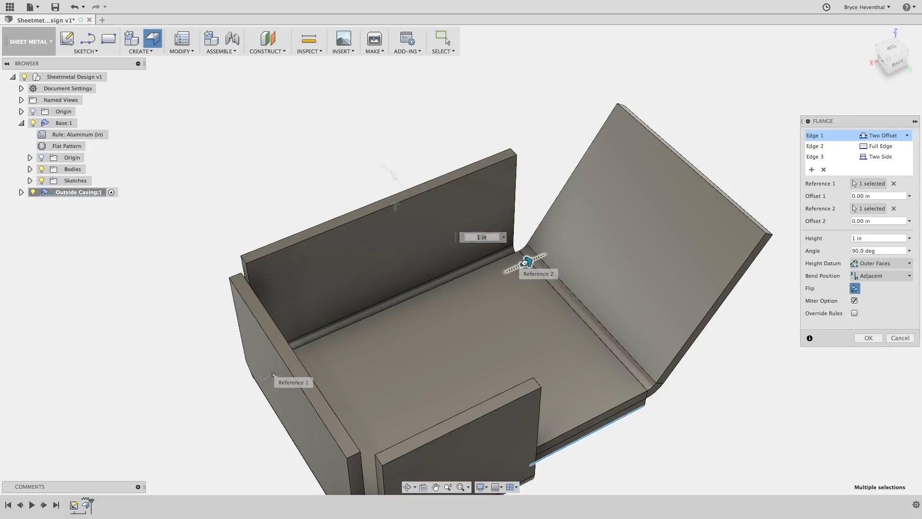
drag(529, 262, 453, 296)
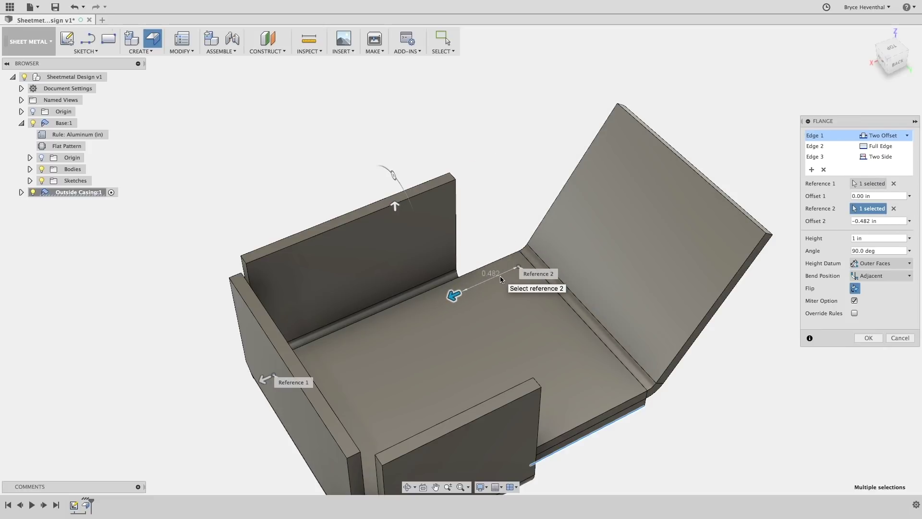
double_click(889, 221)
text(-1)
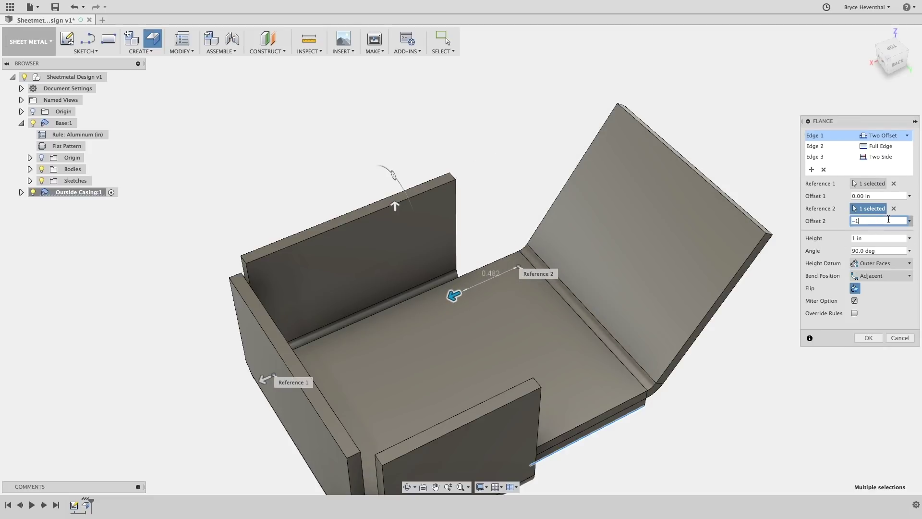
key(Return)
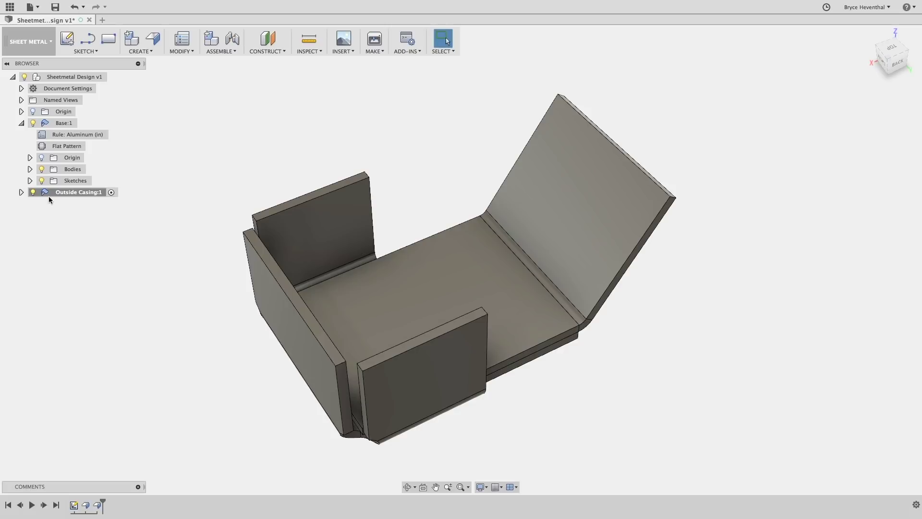
Hide Base, create a flat pattern of Outside Casing with its inner bottom face stationary, and return to the folded model
click(20, 192)
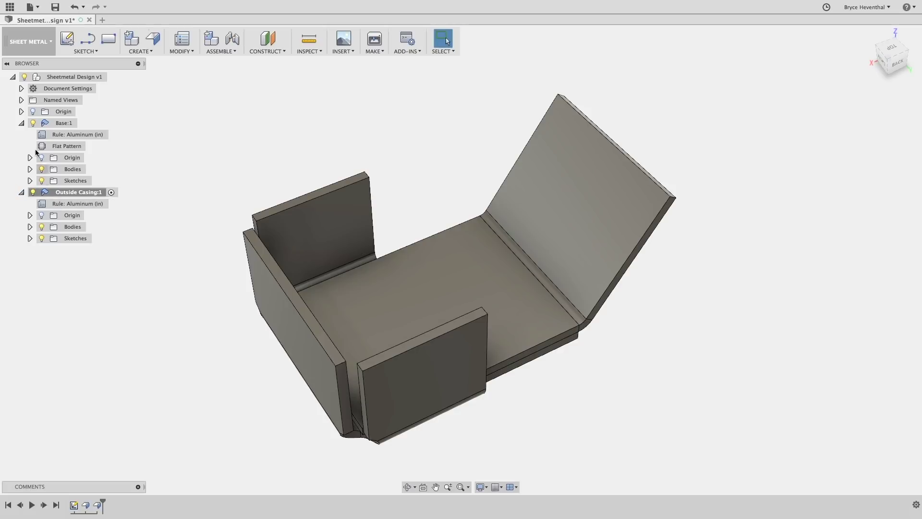
click(33, 124)
click(168, 50)
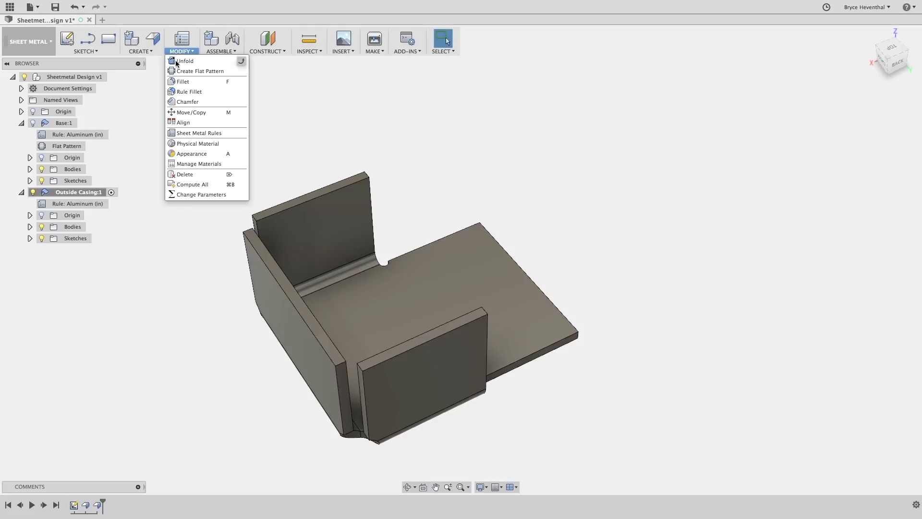
click(177, 70)
click(349, 304)
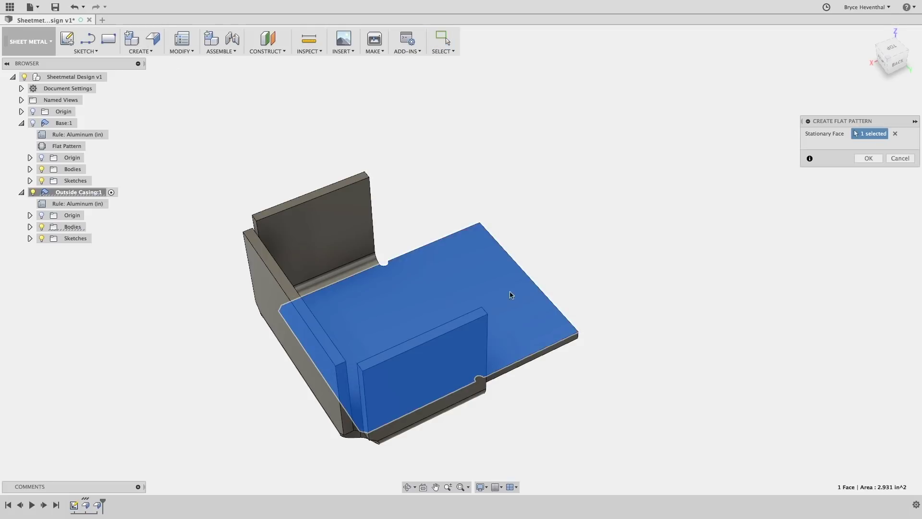
click(859, 160)
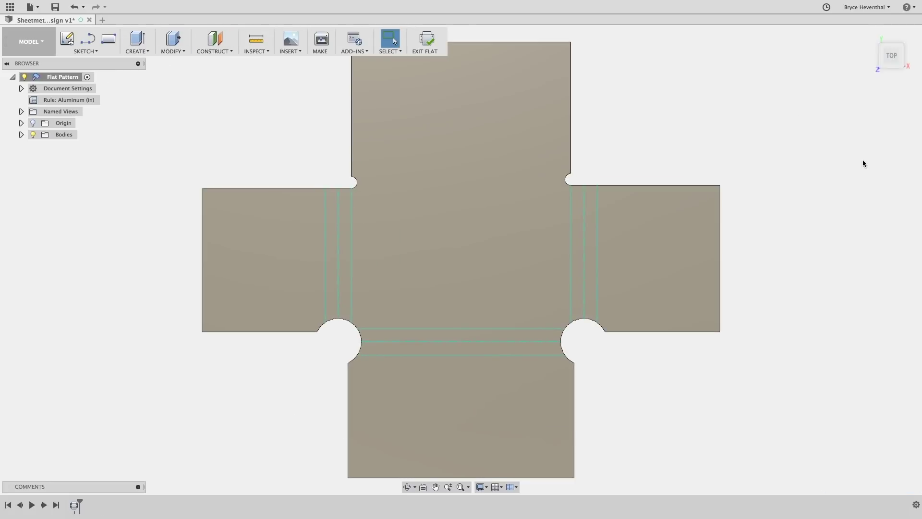
click(426, 38)
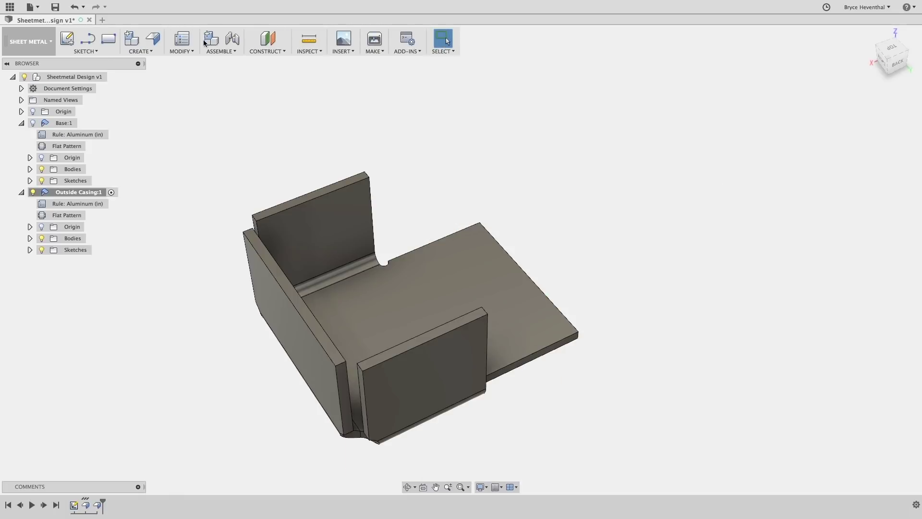
Add inward flanges along the inner top edges of Outside Casing's three walls, with a height of about 0.46 in
click(152, 39)
click(317, 197)
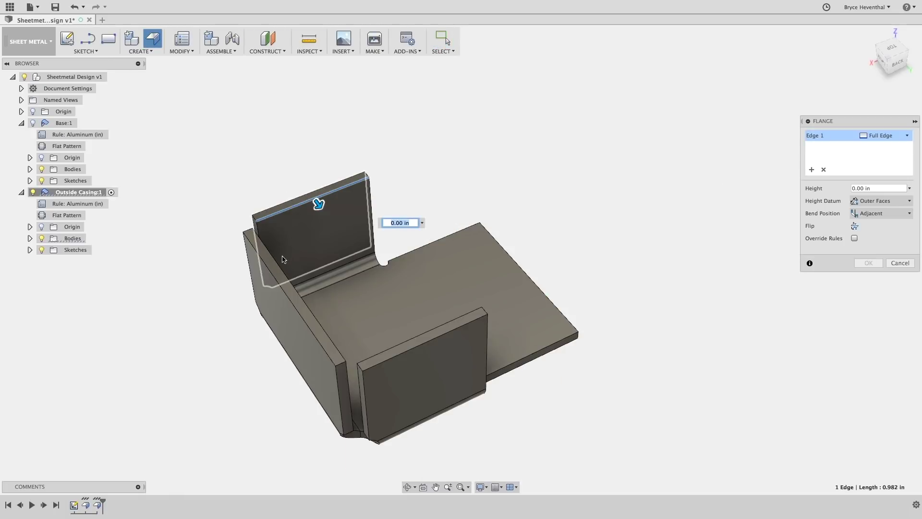
click(299, 278)
click(414, 336)
drag(412, 328, 375, 297)
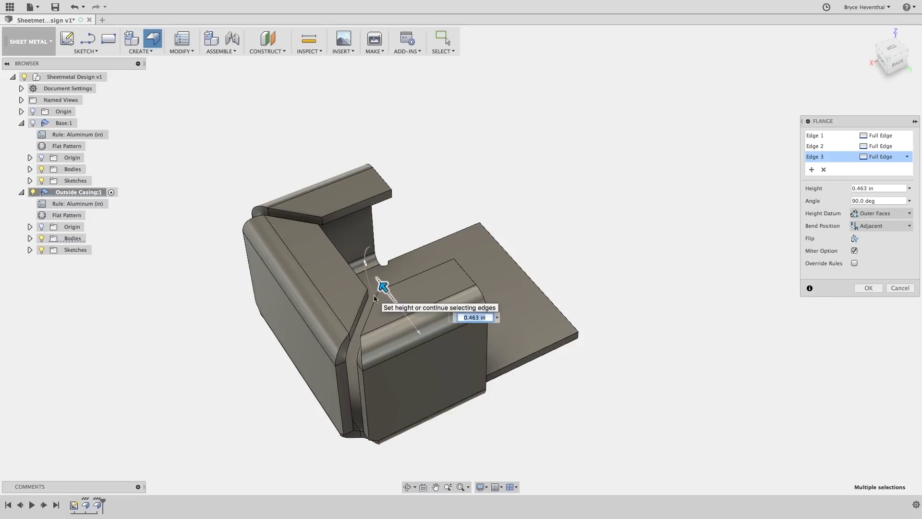
Toggle the miter option off and back on, reduce the height of the three inward flanges, and complete them
click(854, 251)
click(853, 251)
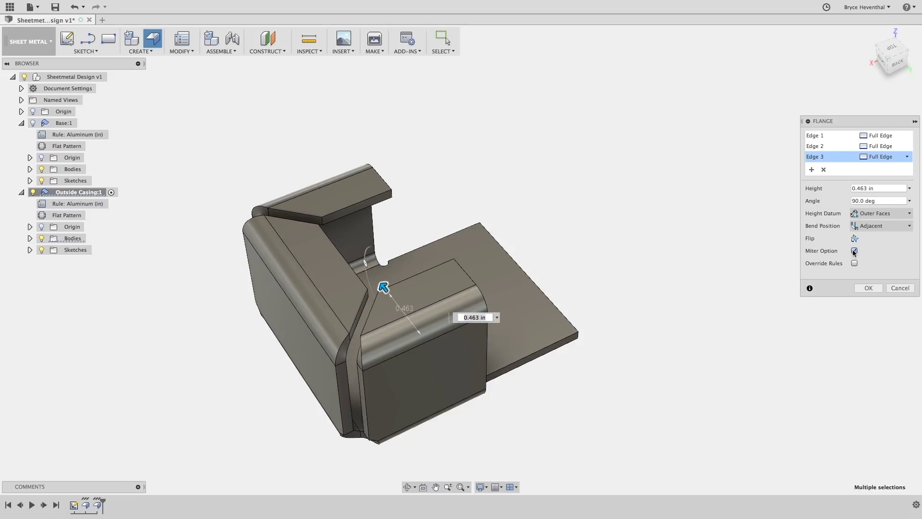
click(884, 188)
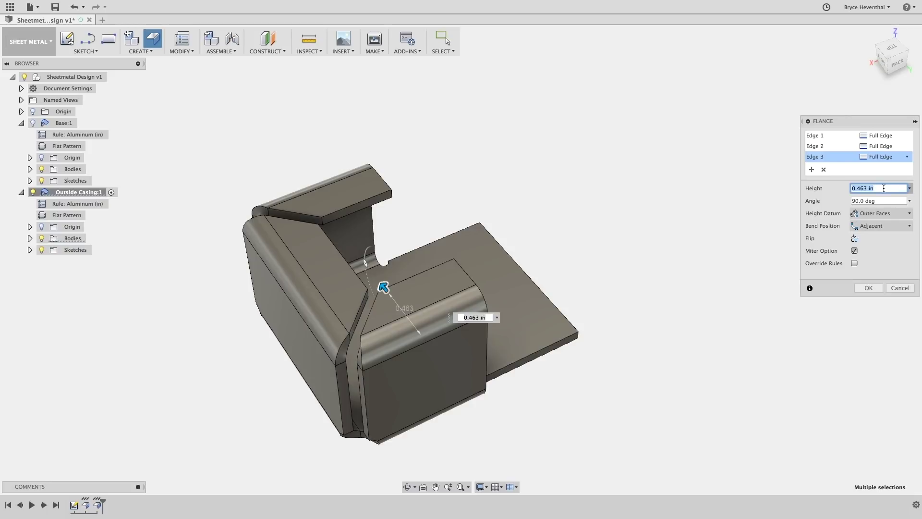
key(Return)
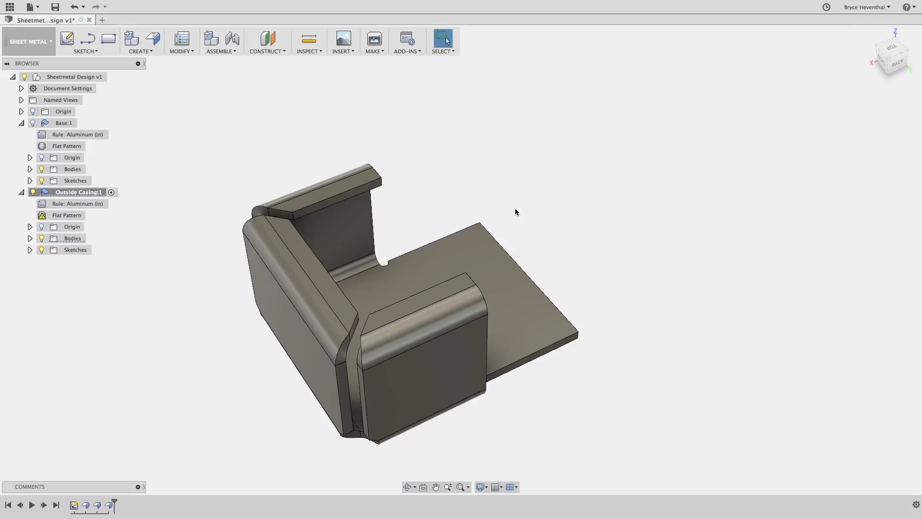
Activate Outside Casing's existing flat pattern to update it with the new flanges, and return to the folded model
mouse_move(81, 217)
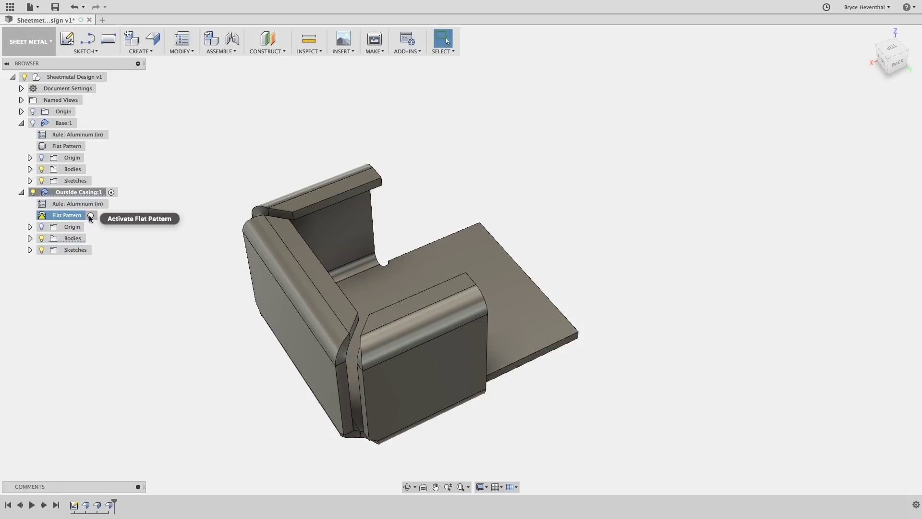
click(89, 216)
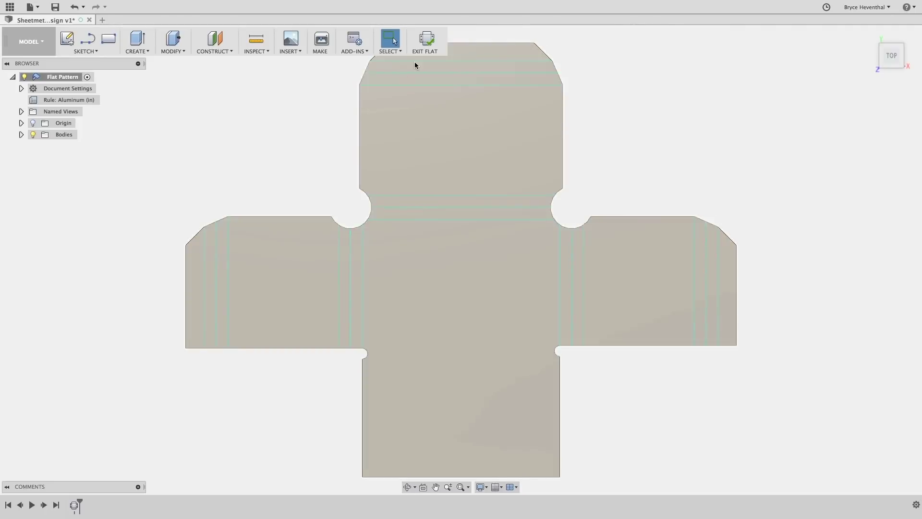
click(425, 45)
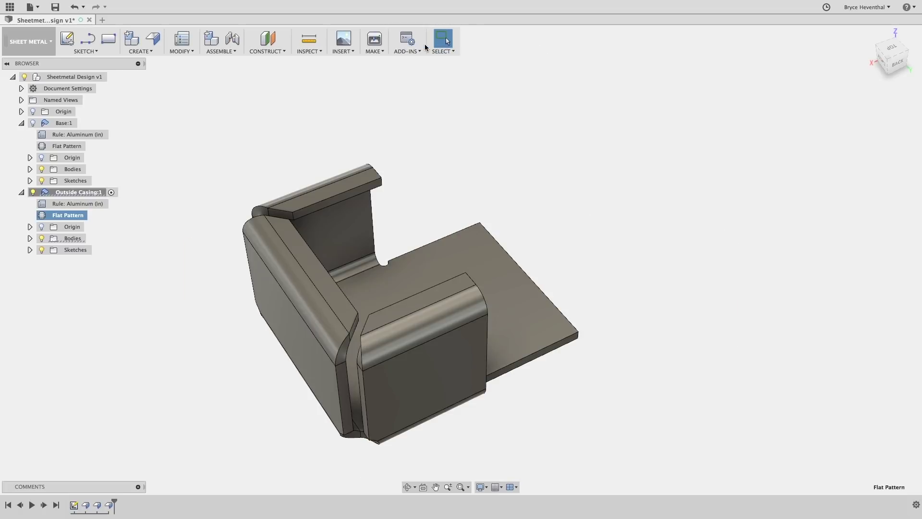